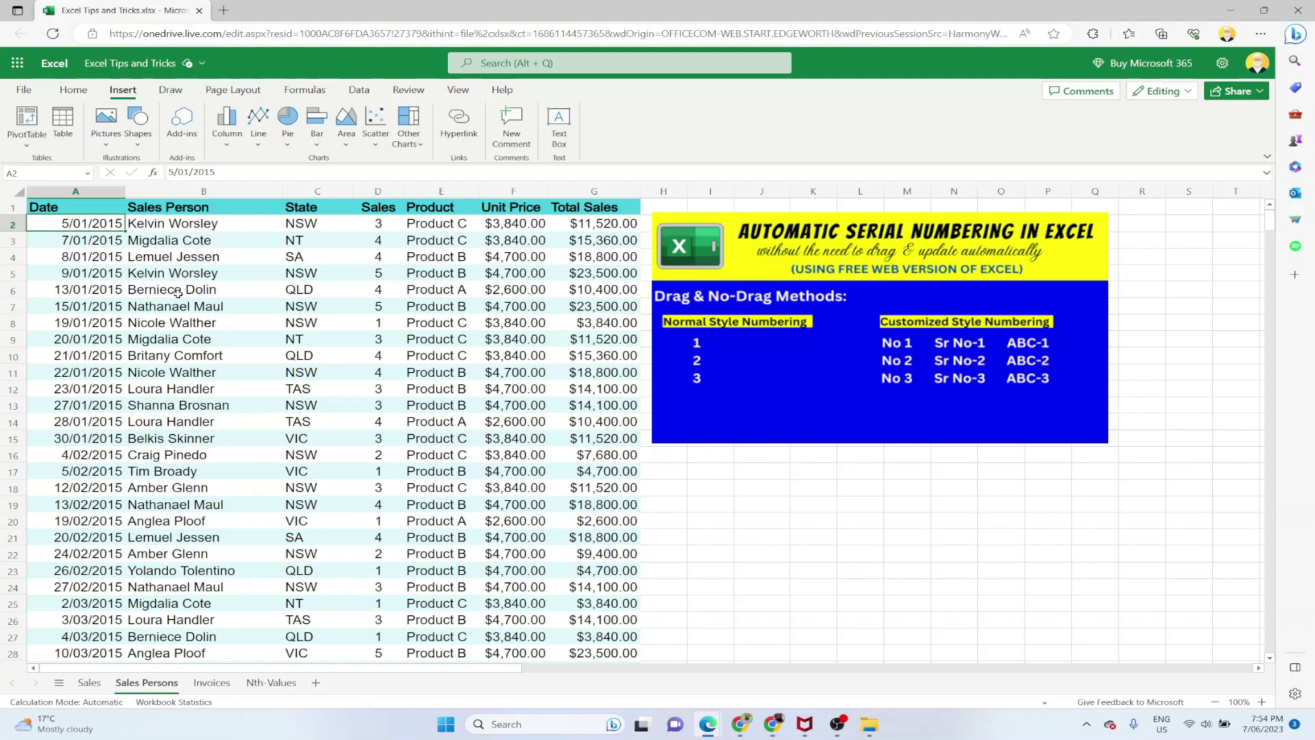
# - Insert a new empty column before the Date column
pyautogui.click(98, 199)
pyautogui.rightClick(99, 199)
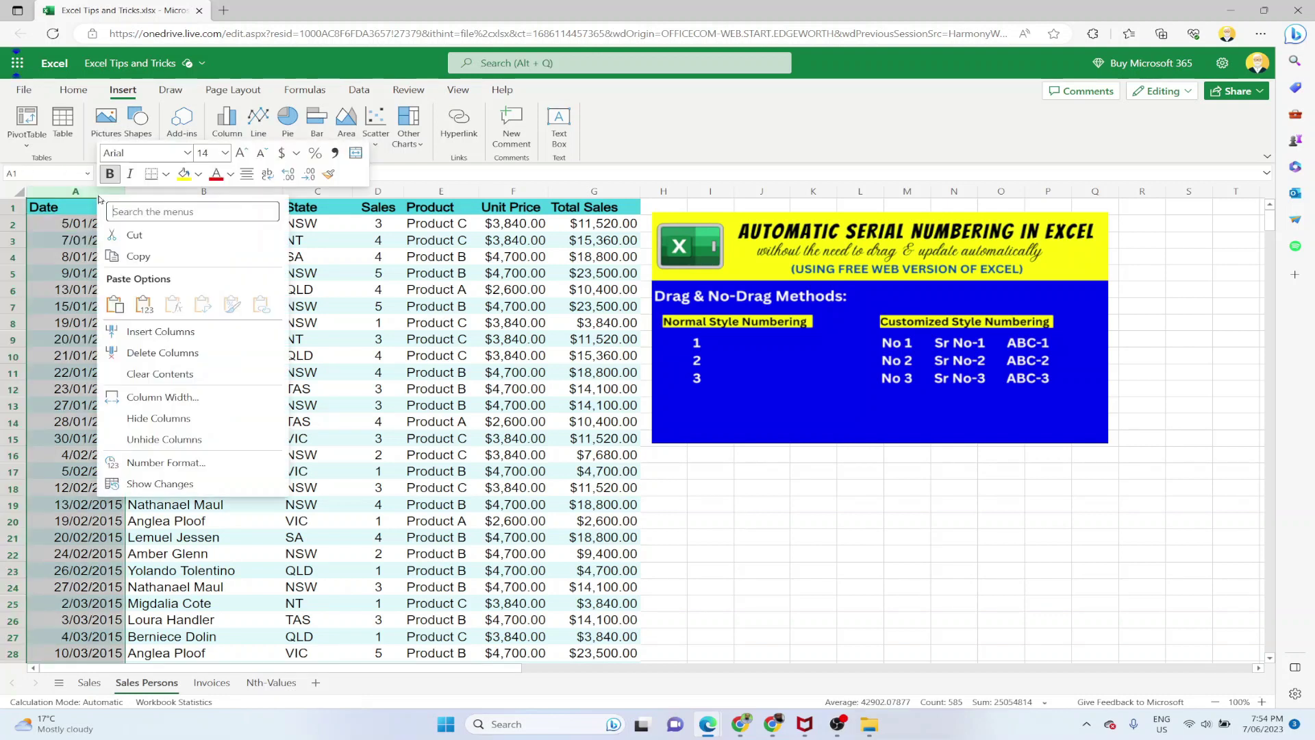
pyautogui.click(145, 333)
# - Head the new column 'Serial No' and give it the bold cyan header style
pyautogui.click(88, 204)
pyautogui.write('S')
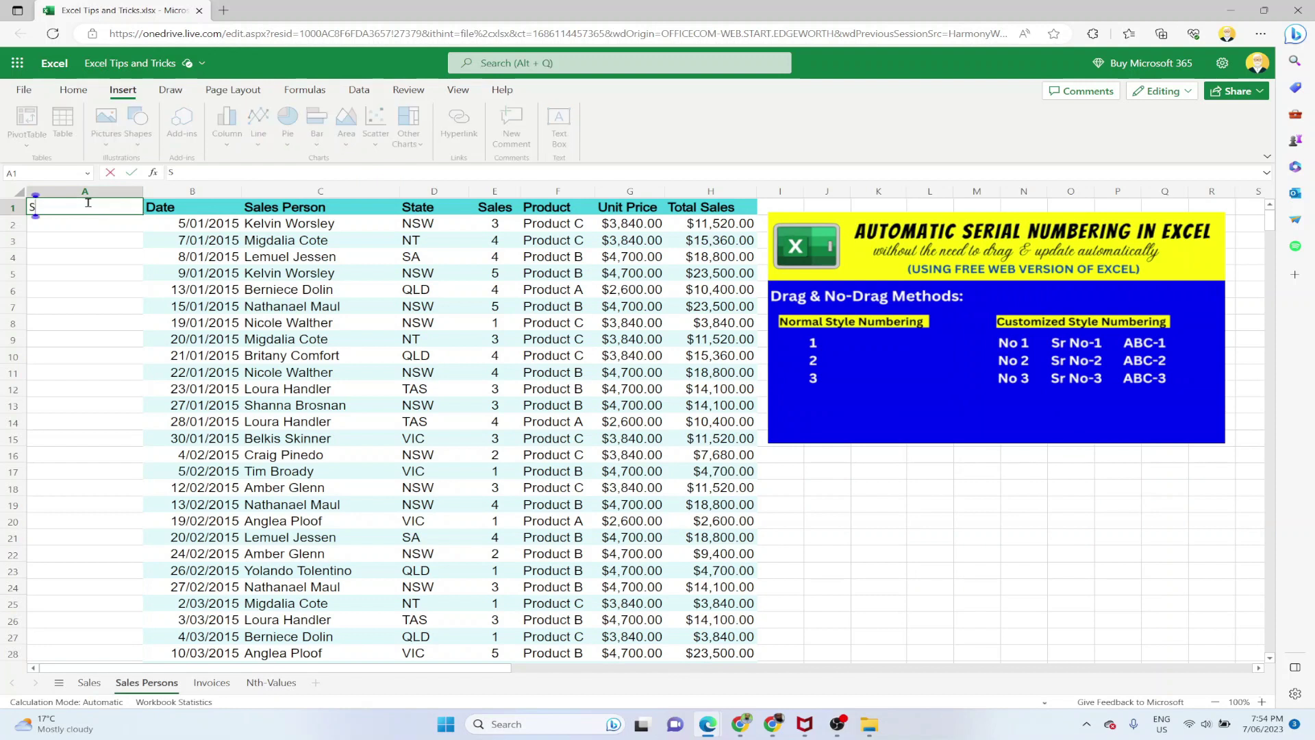
pyautogui.write('erial')
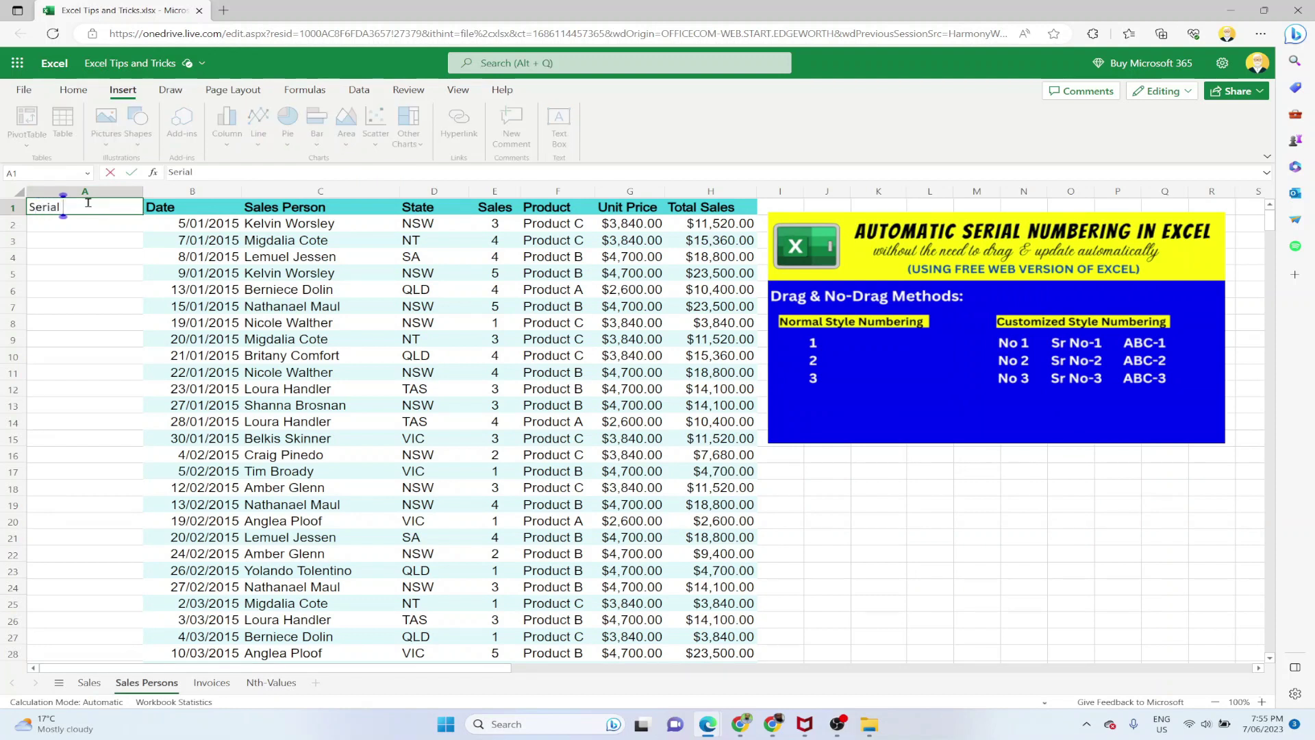
pyautogui.write(' No')
pyautogui.hotkey('ctrl', 'Return')
pyautogui.click(90, 211)
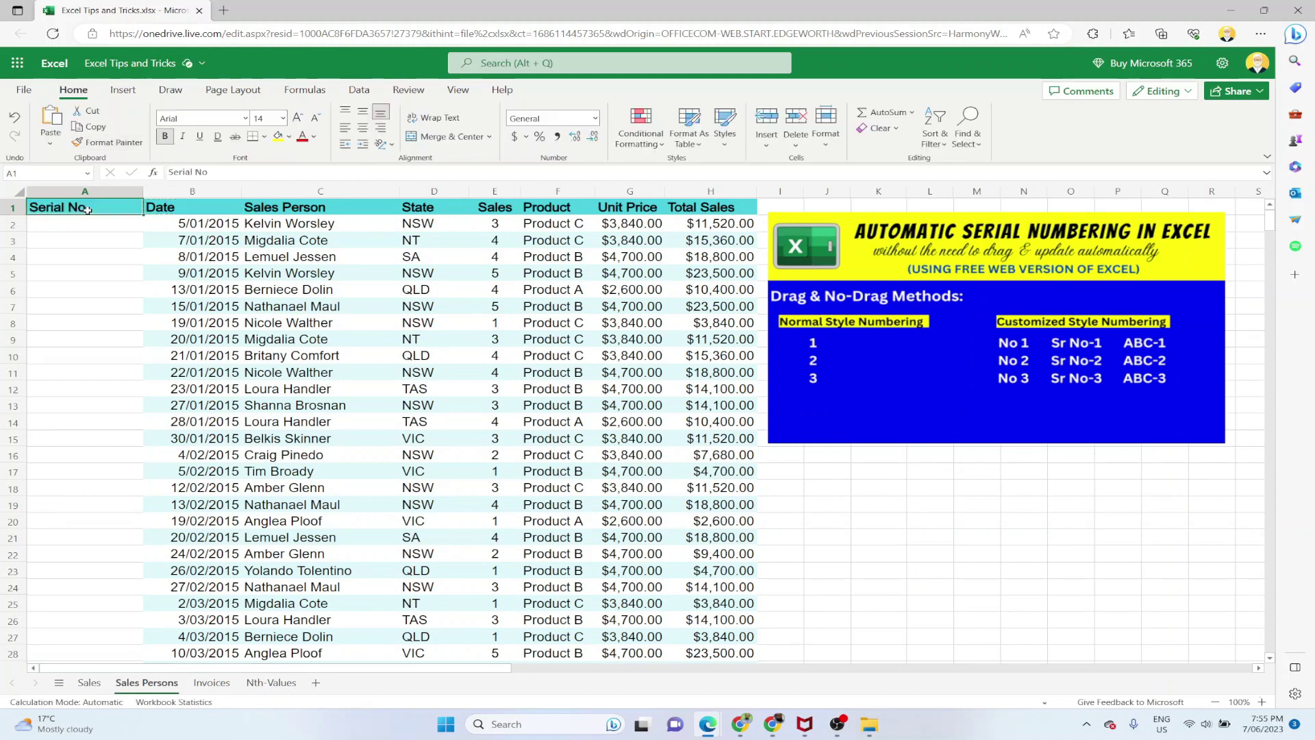
pyautogui.press('Down')
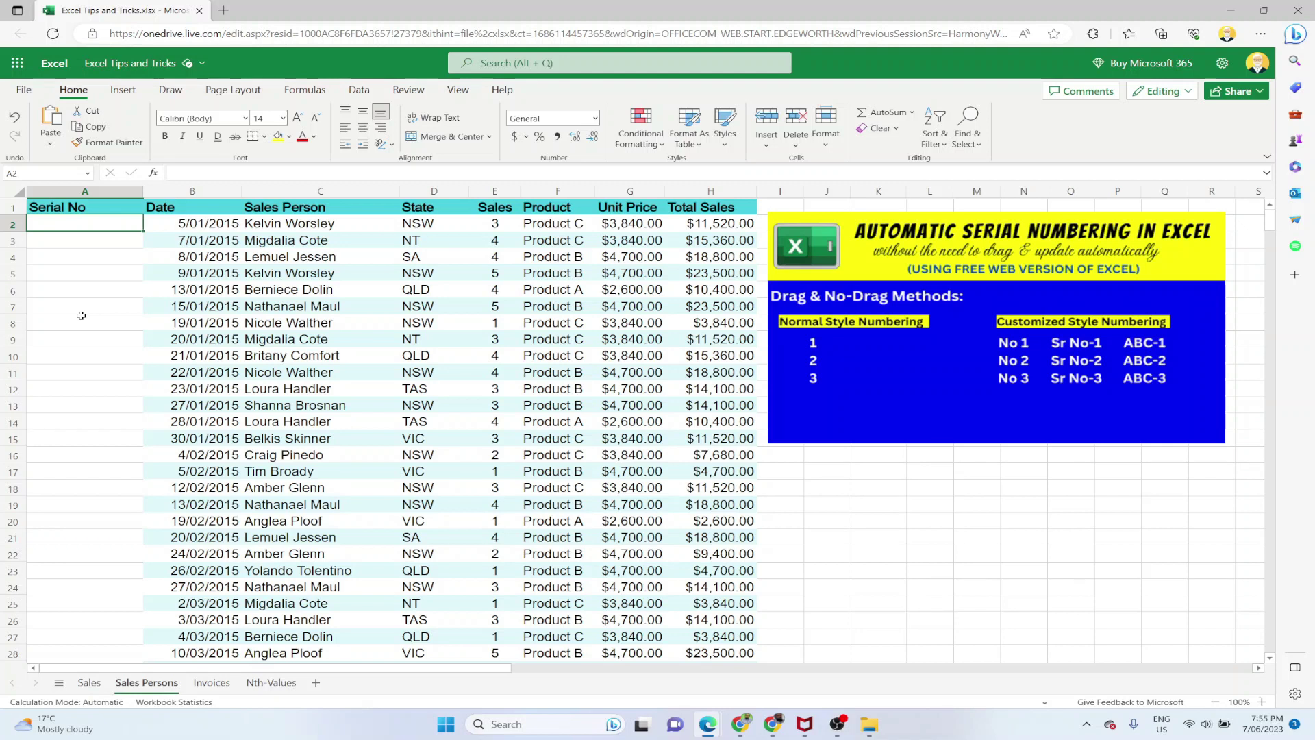
pyautogui.write('1')
pyautogui.press('Return')
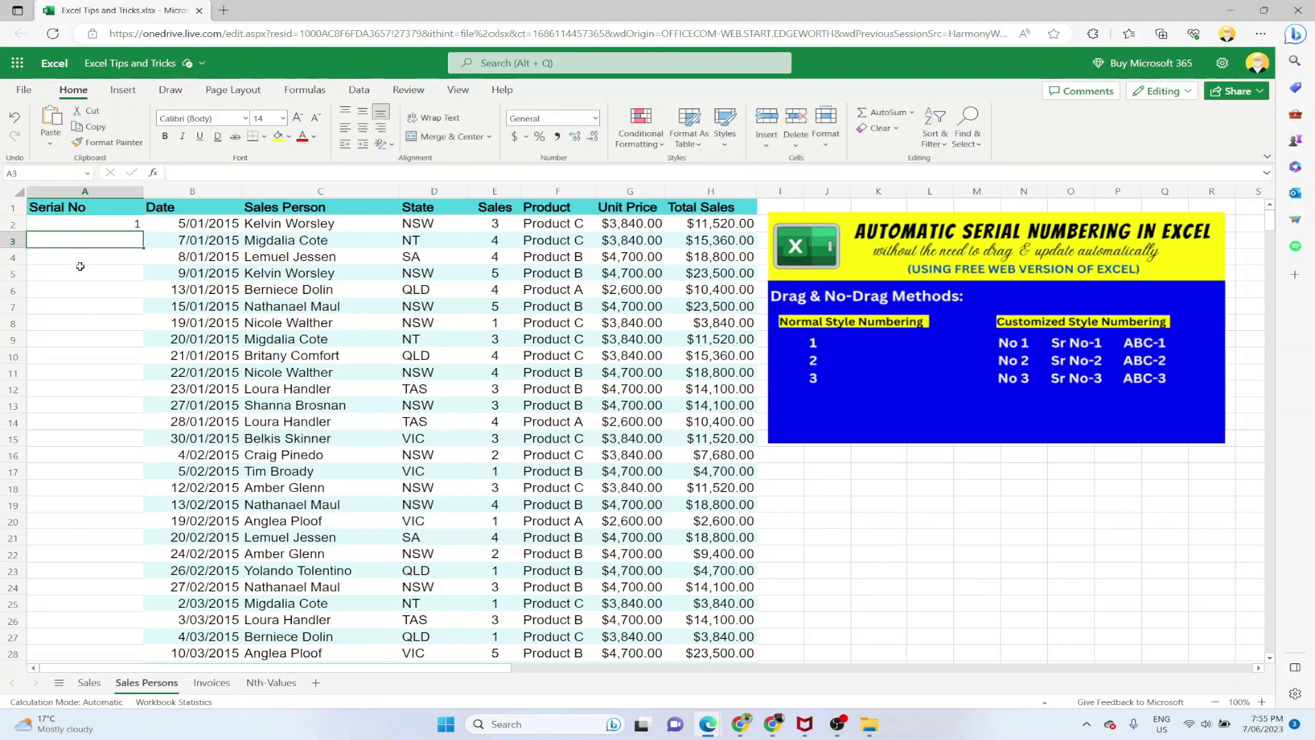
pyautogui.write('2')
pyautogui.press('Return')
pyautogui.moveTo(80, 223); pyautogui.dragTo(82, 240)
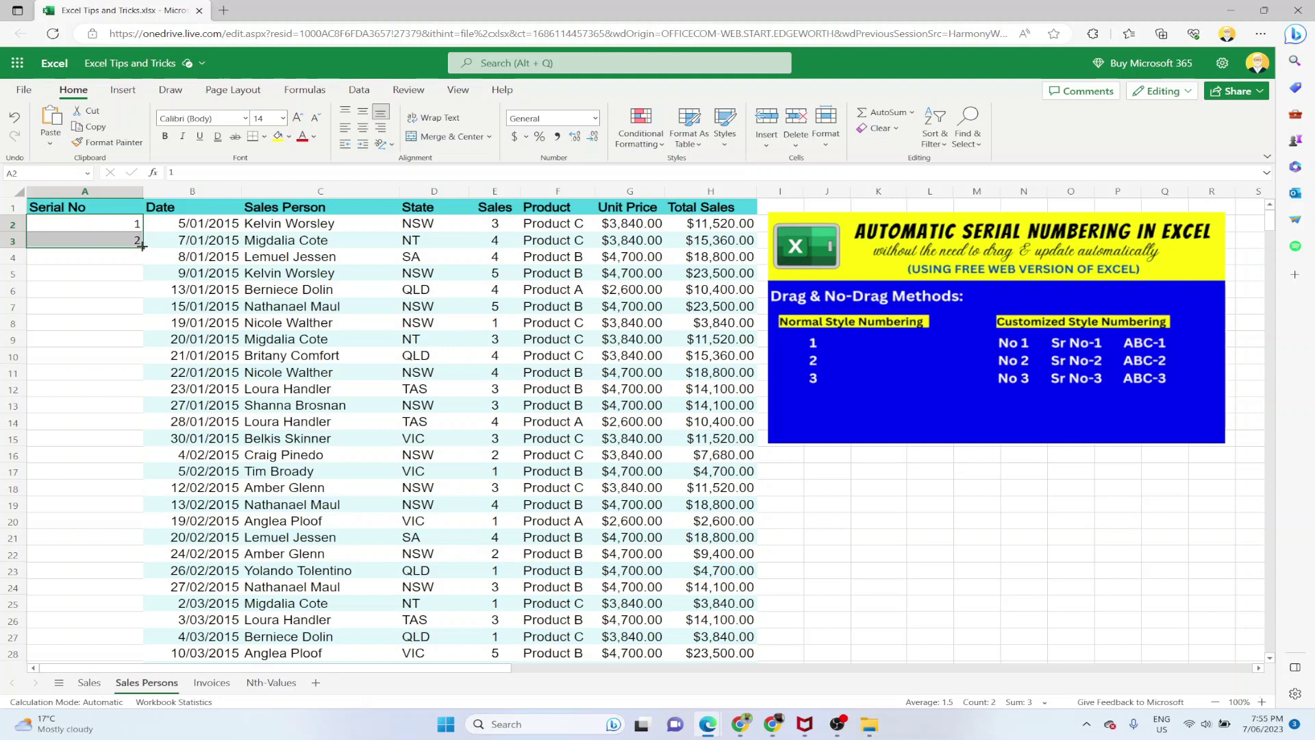
pyautogui.moveTo(142, 247); pyautogui.dragTo(139, 406)
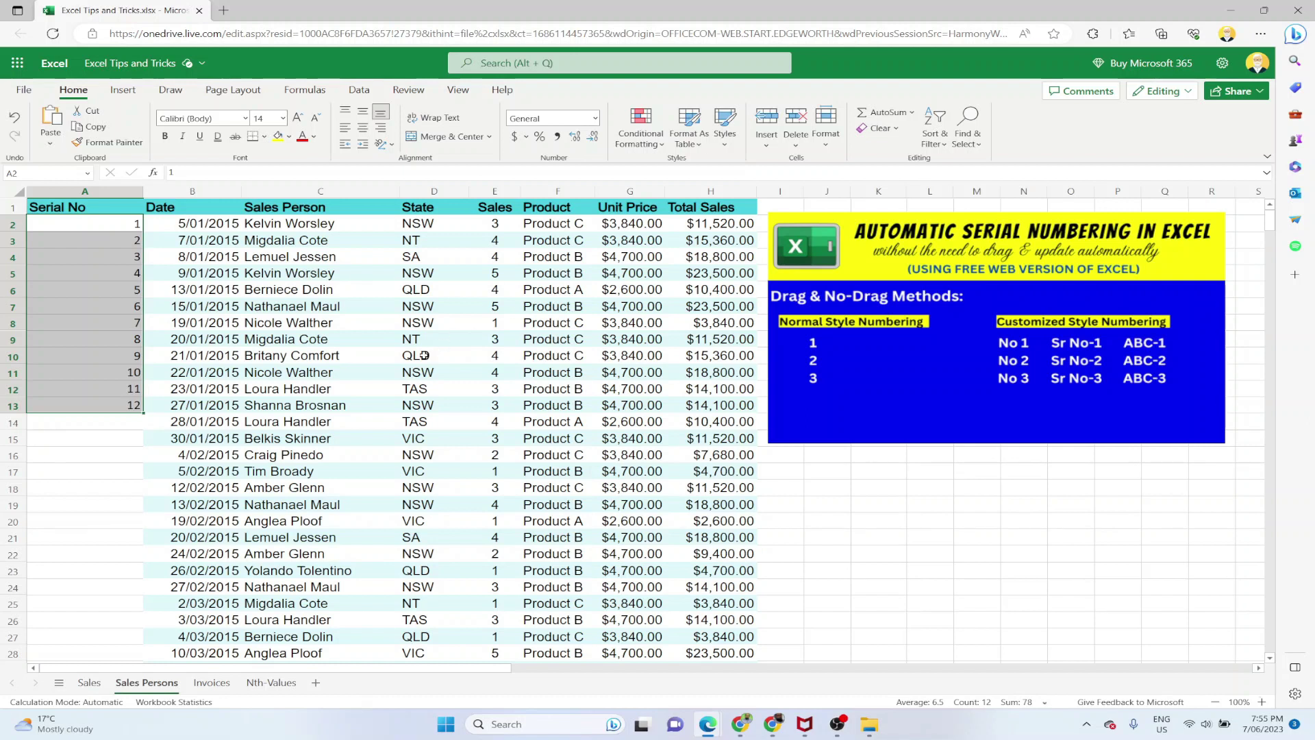
pyautogui.moveTo(143, 411); pyautogui.dragTo(134, 525)
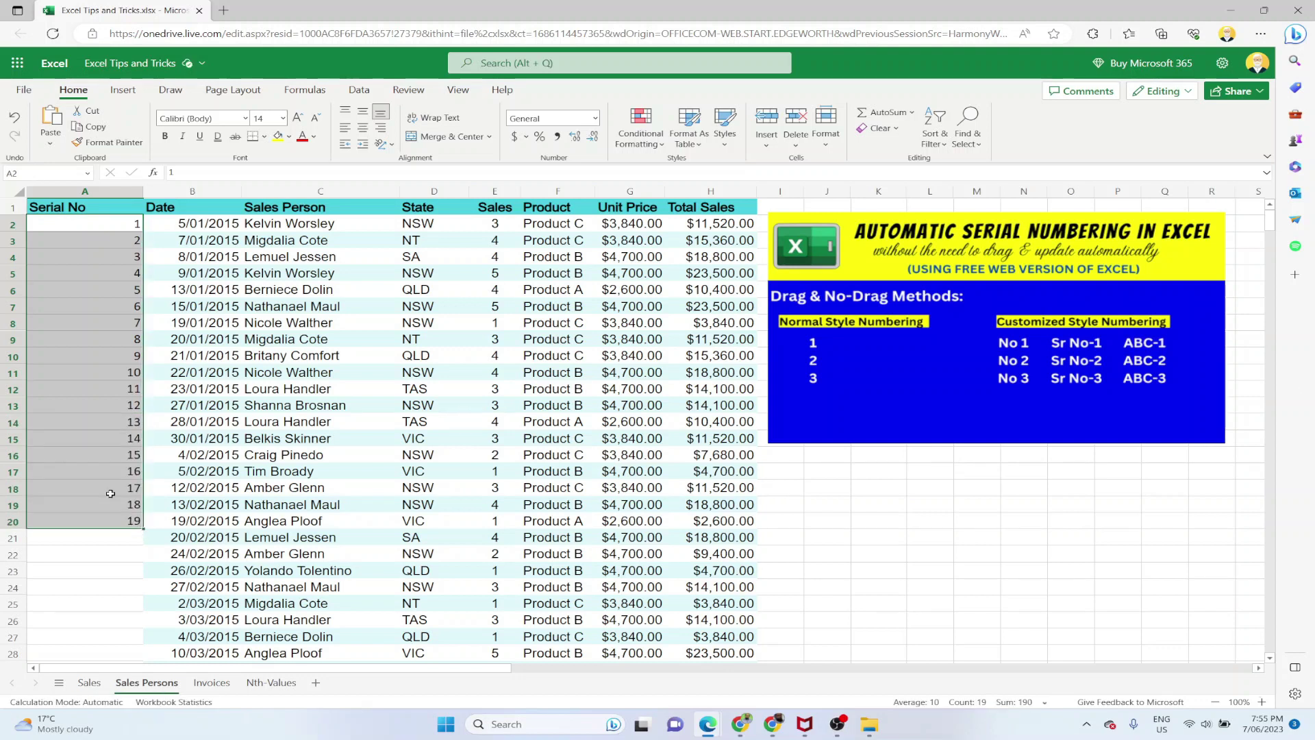
pyautogui.click(114, 227)
pyautogui.moveTo(114, 230); pyautogui.dragTo(113, 240)
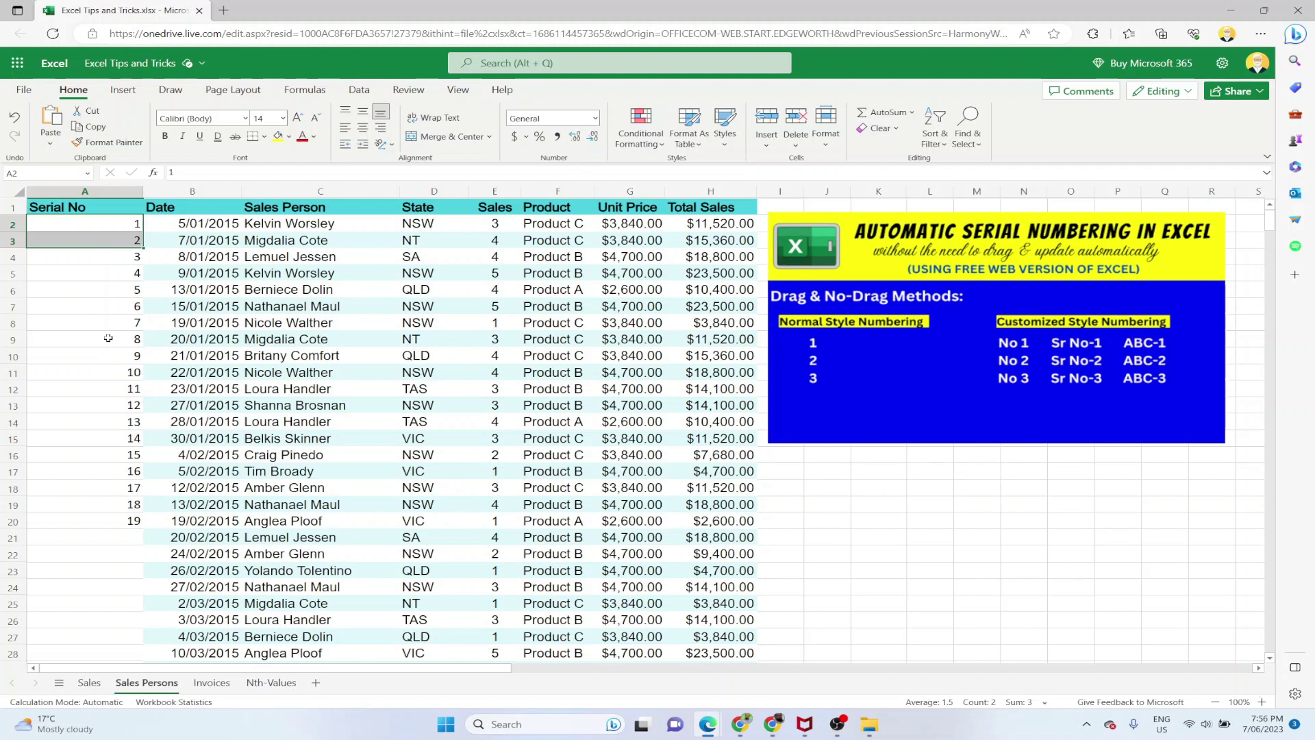
pyautogui.moveTo(108, 338); pyautogui.dragTo(109, 620)
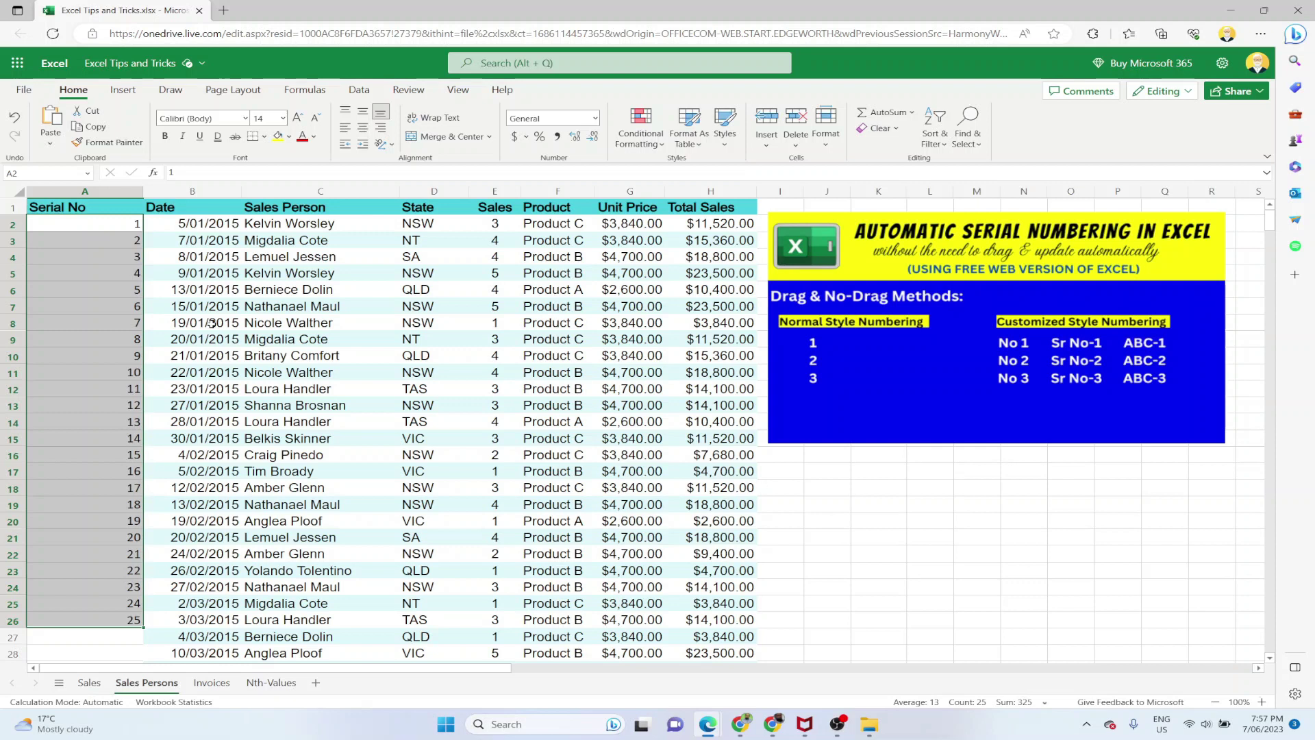
pyautogui.press('Delete')
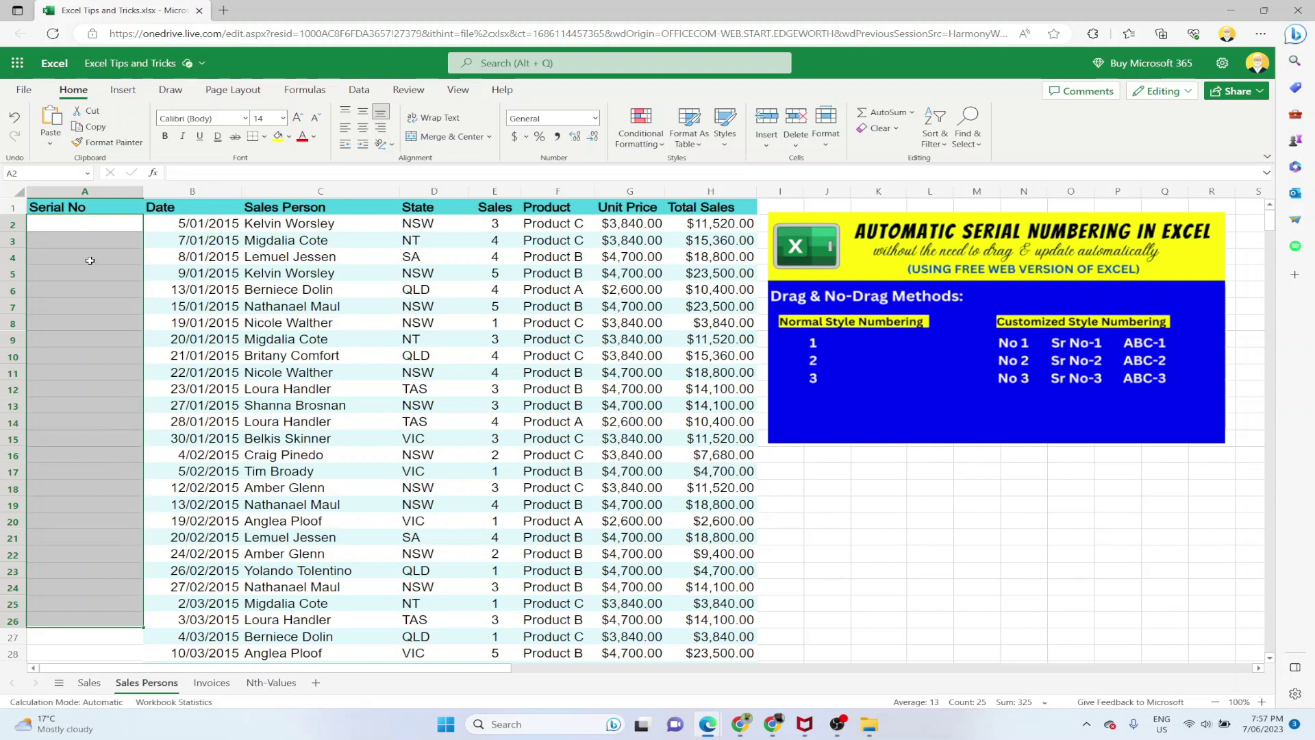
pyautogui.click(827, 520)
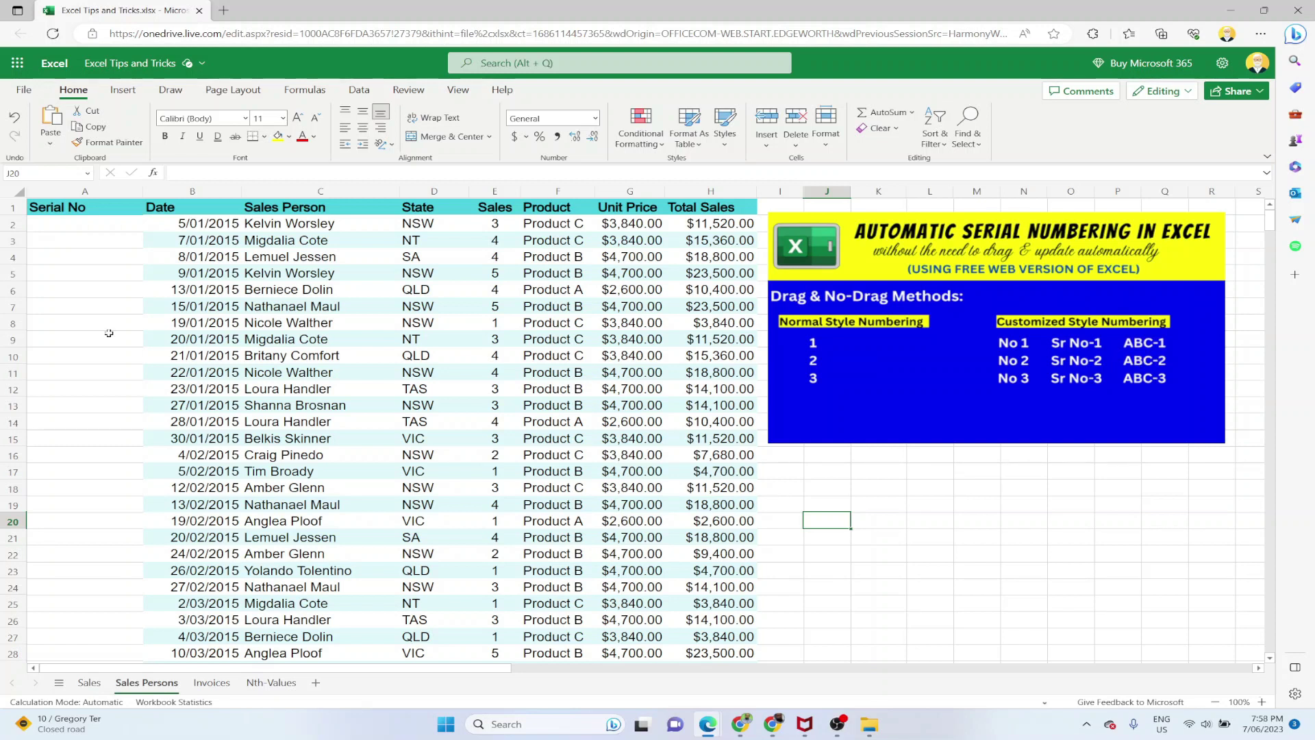
pyautogui.click(59, 226)
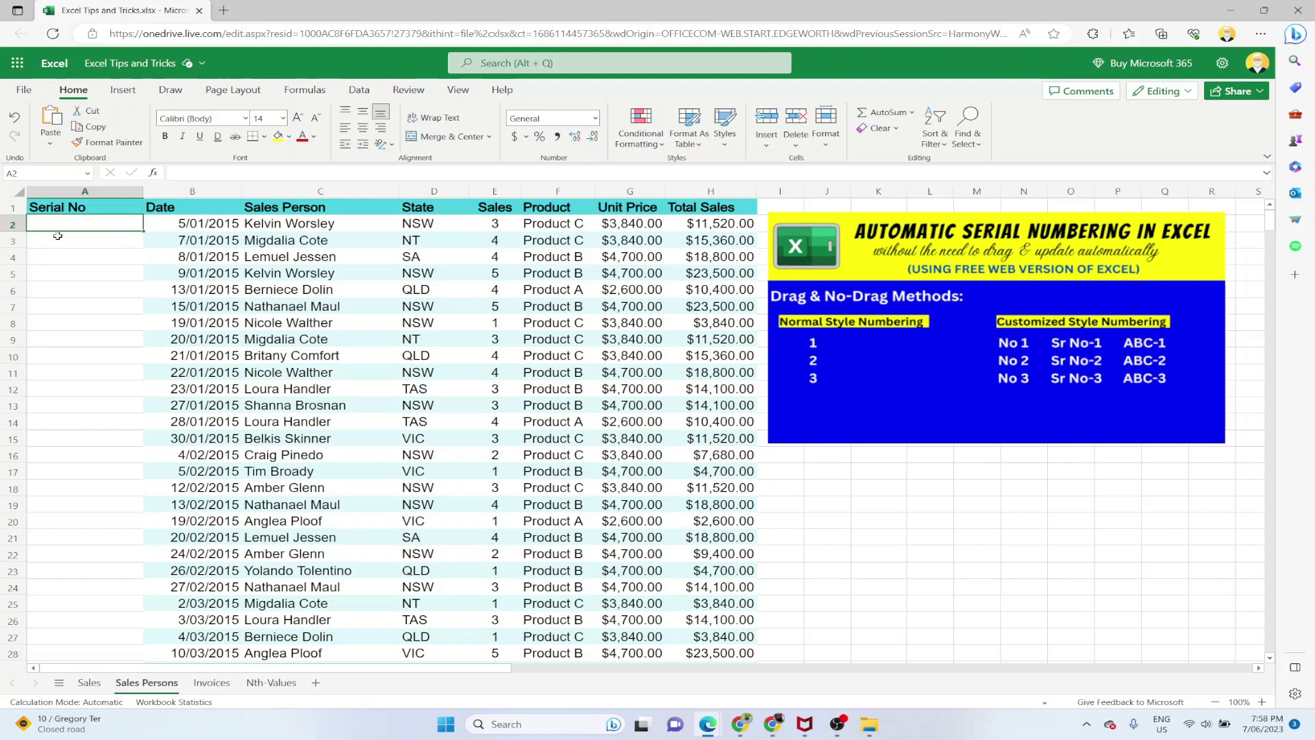
# - Begin a ROWS formula in A2 by entering =rows in the formula bar
pyautogui.click(193, 174)
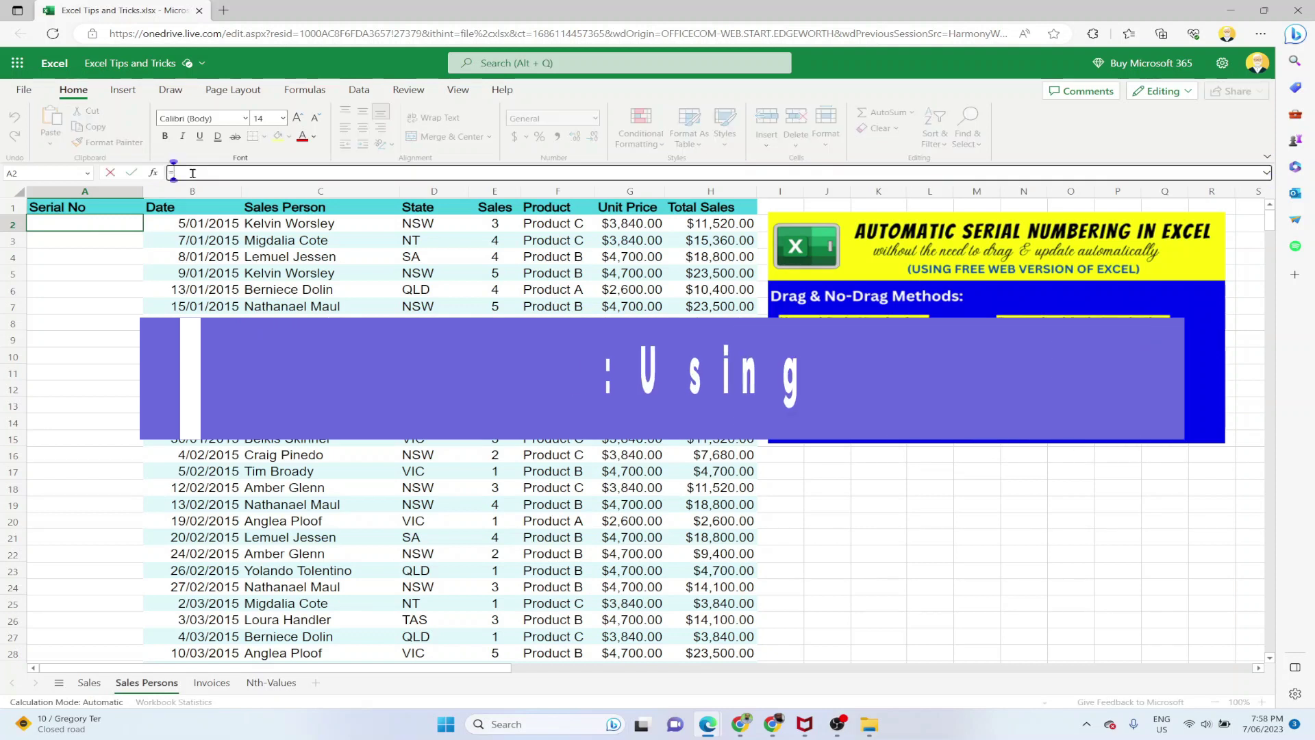
pyautogui.write('=rows')
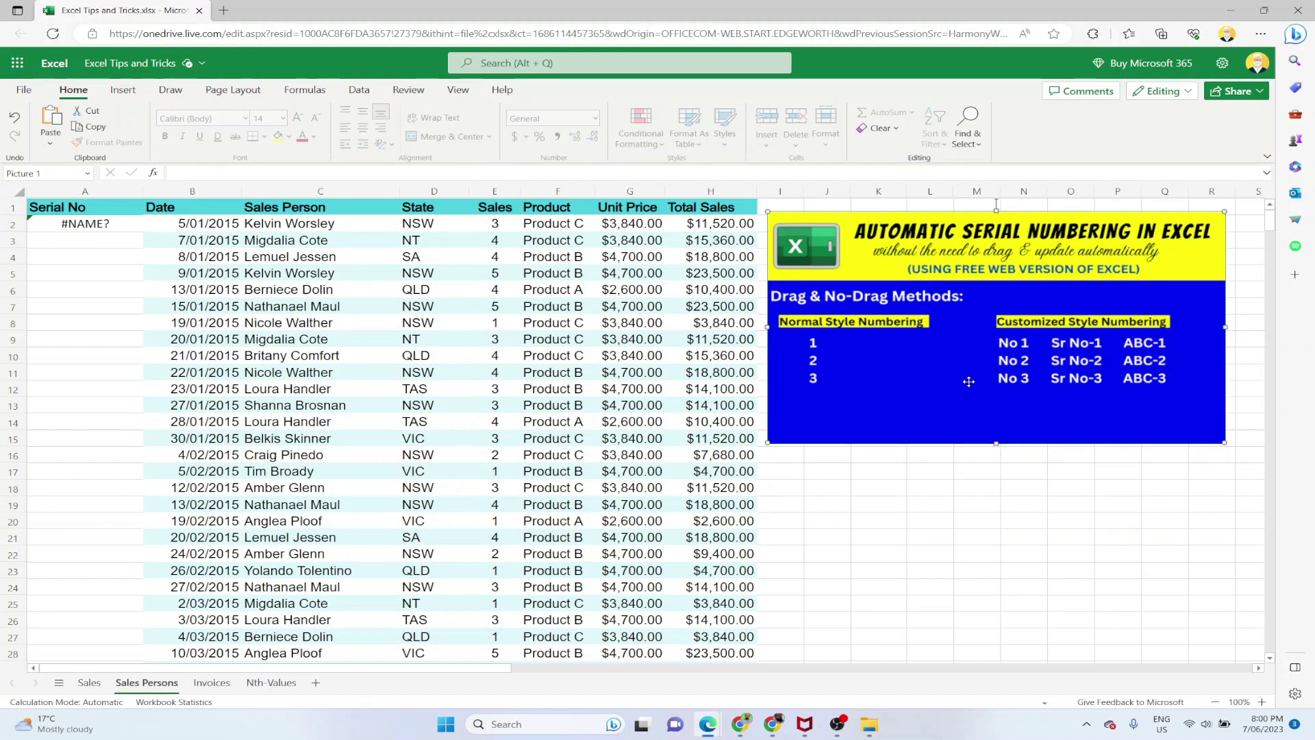
# - Complete A2's formula as =ROWS($A$2:A2) with the first reference locked, so it shows 1
pyautogui.click(271, 171)
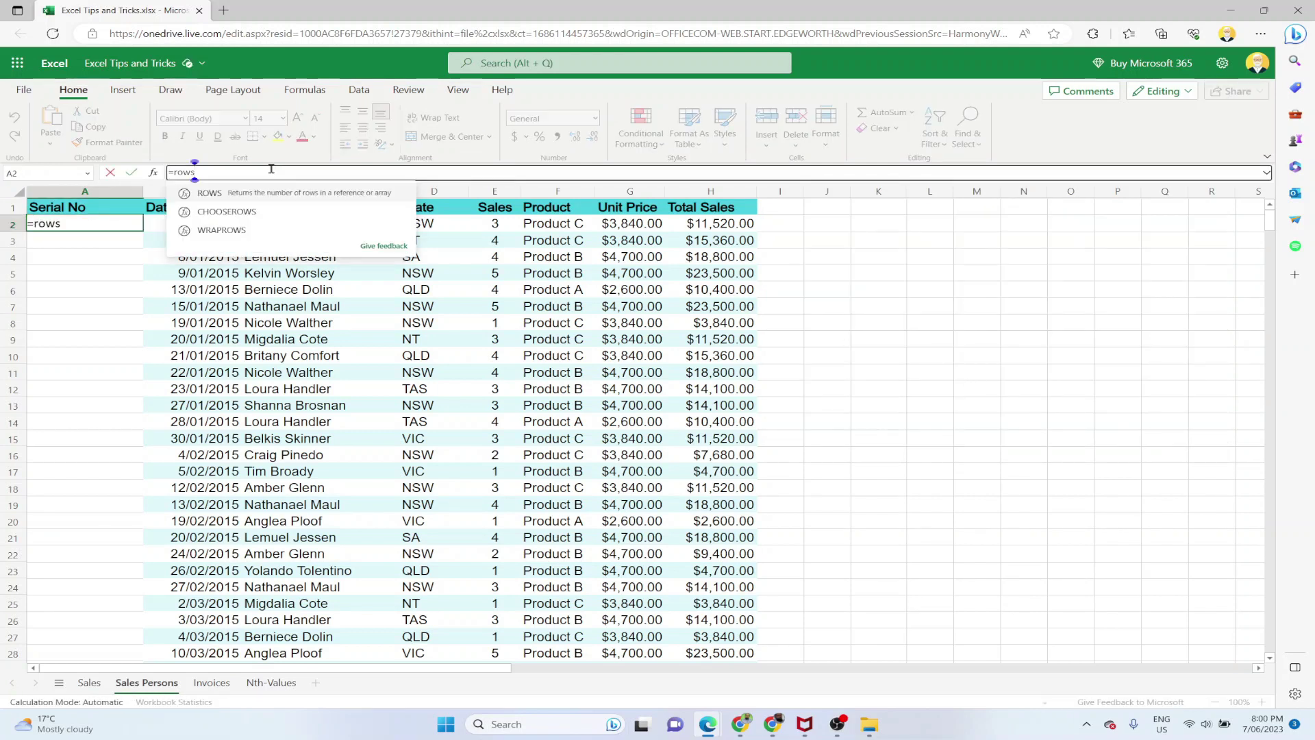
pyautogui.write('(')
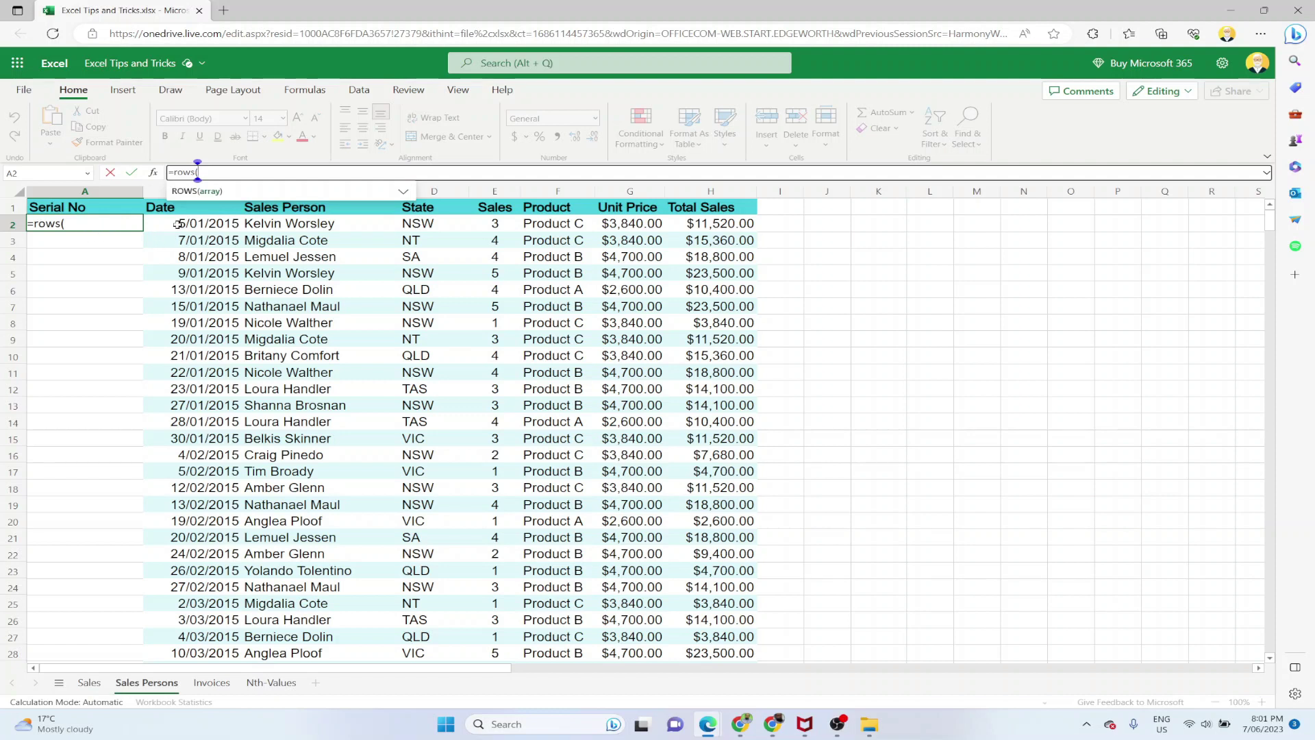
pyautogui.click(177, 225)
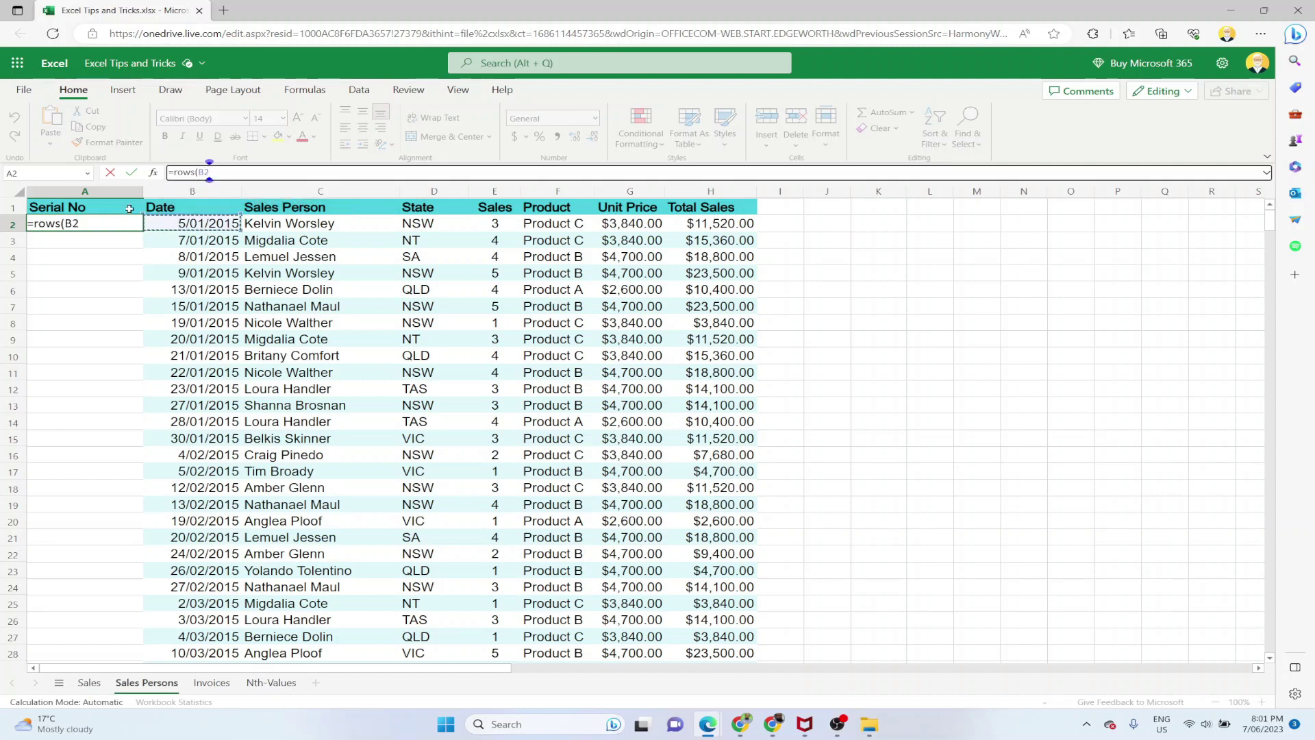
pyautogui.press('Left')
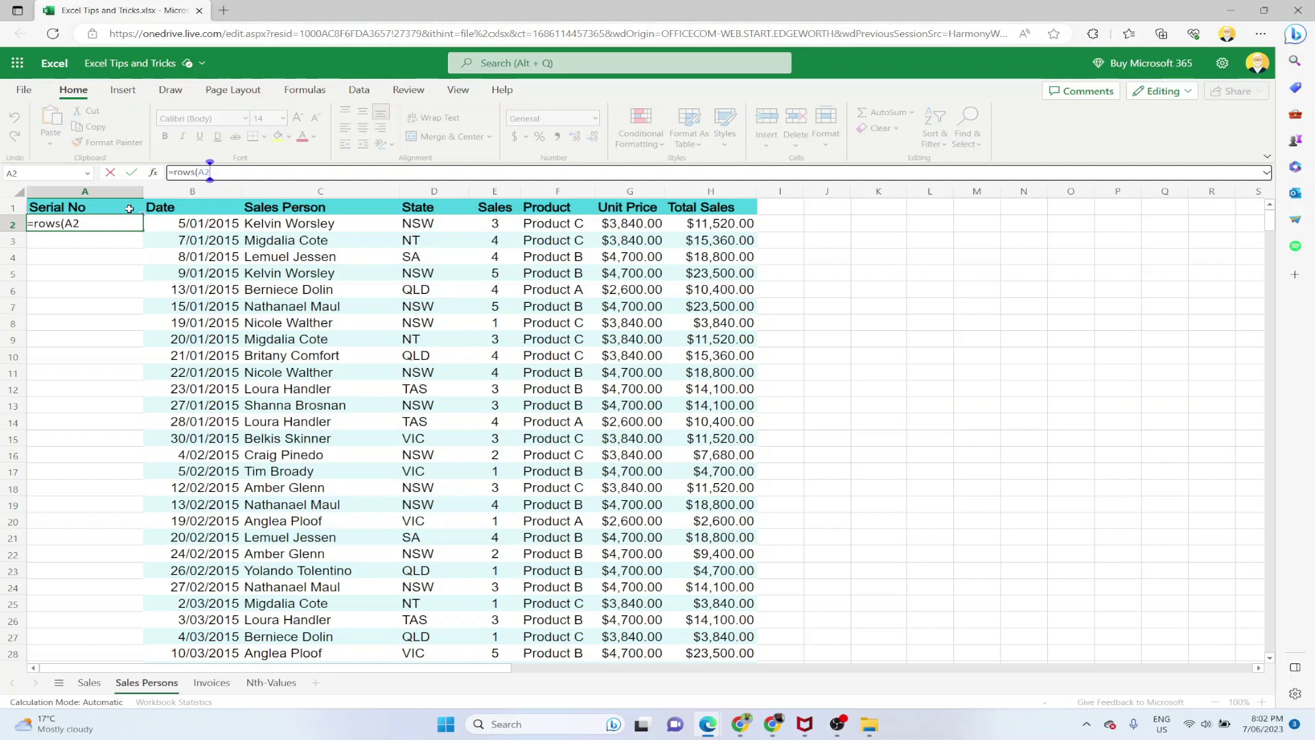
pyautogui.press('F4')
pyautogui.write(':')
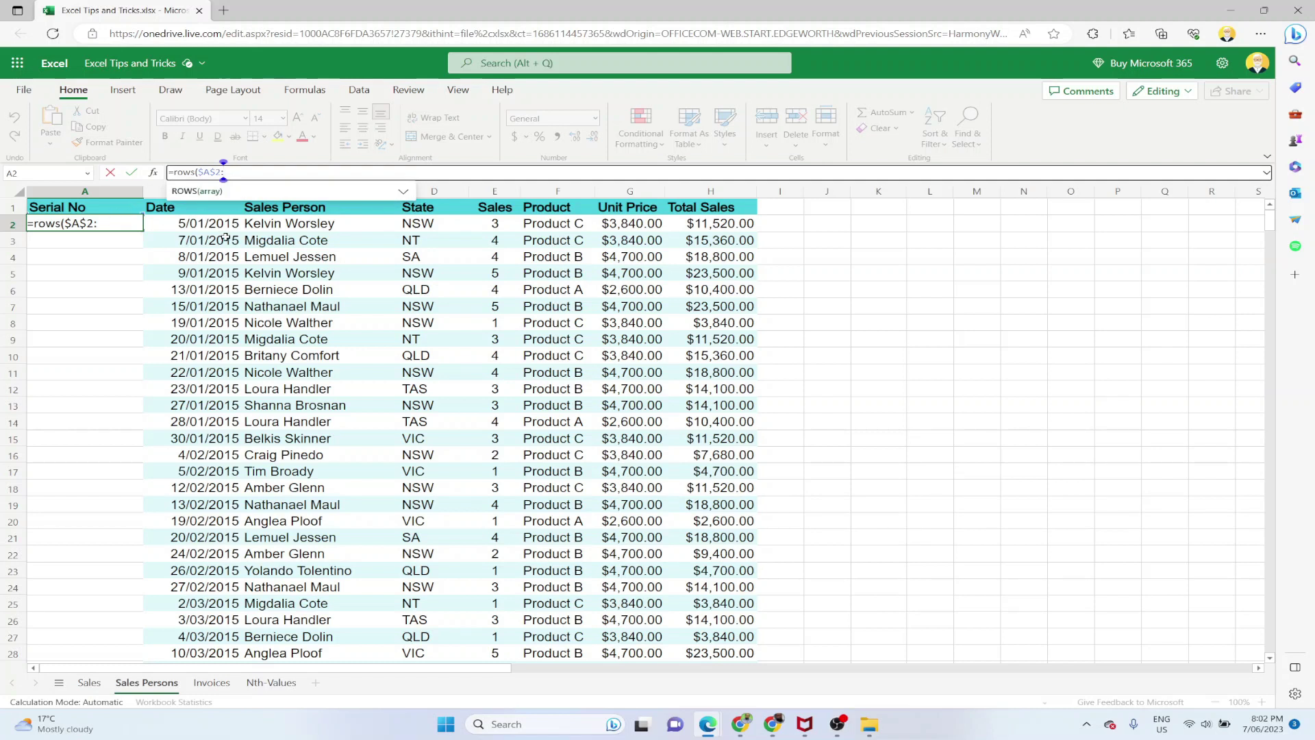
pyautogui.click(193, 224)
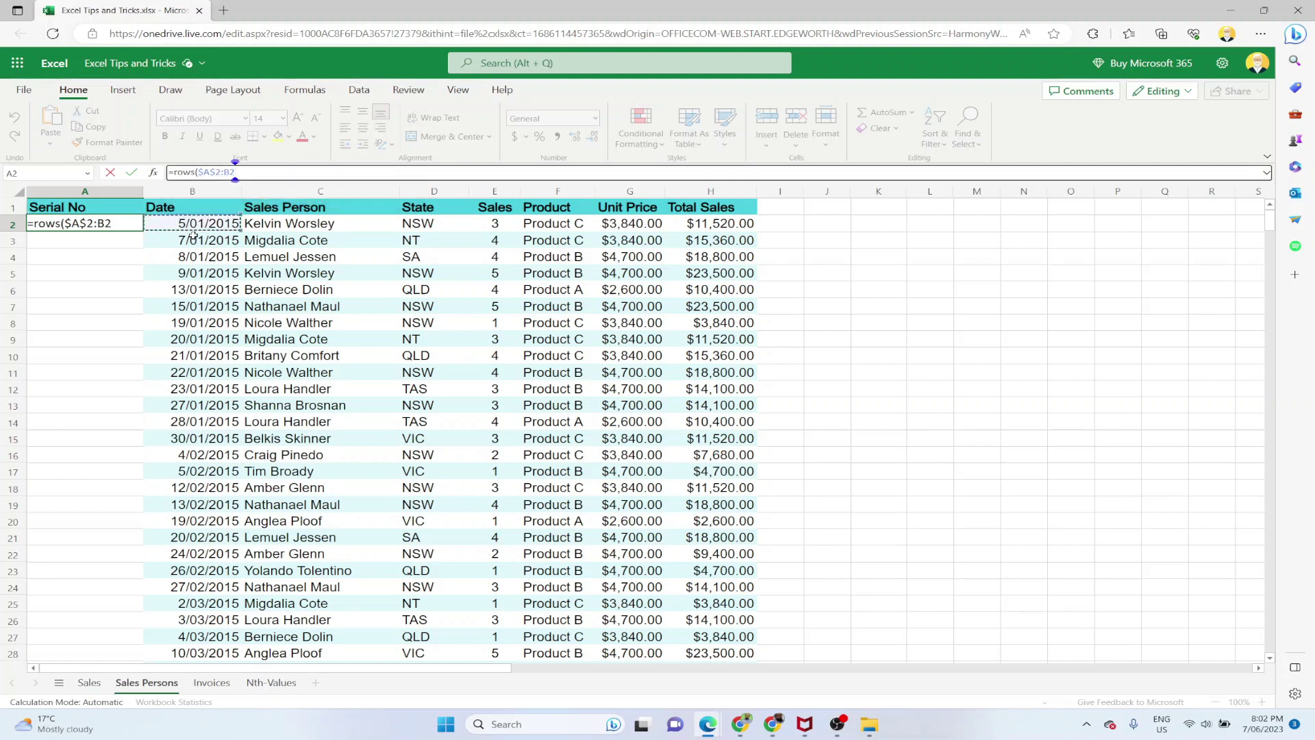
pyautogui.press('Left')
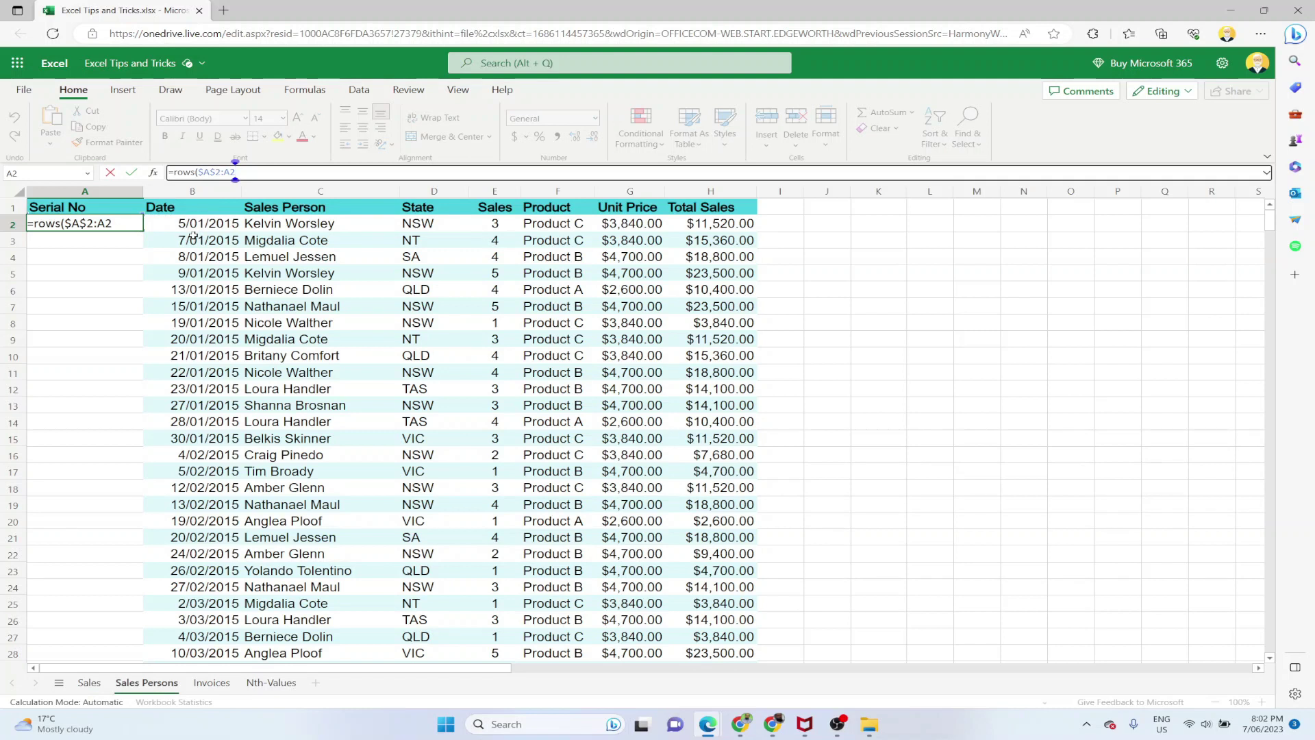
pyautogui.write(')')
pyautogui.press('Return')
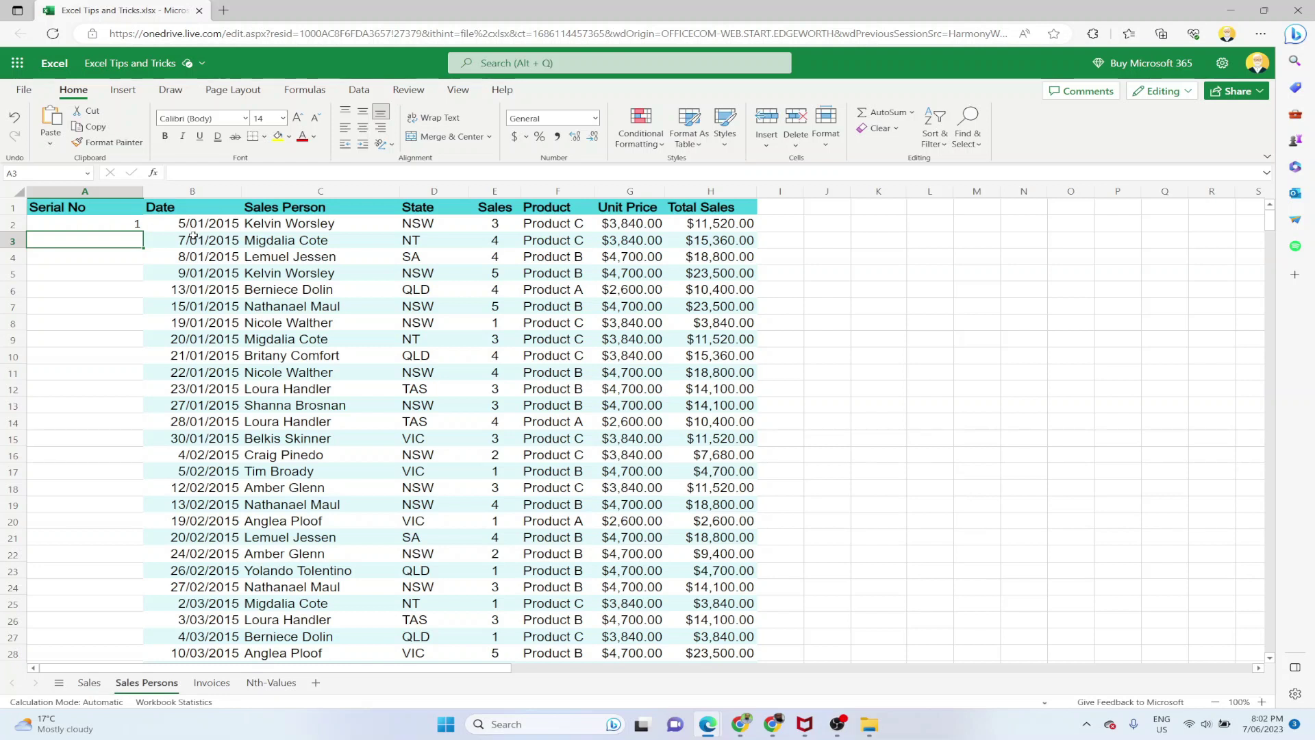
# - Select A2:A585 through the Name Box and fill the ROWS formula down, numbering rows 1 to 584
pyautogui.click(130, 227)
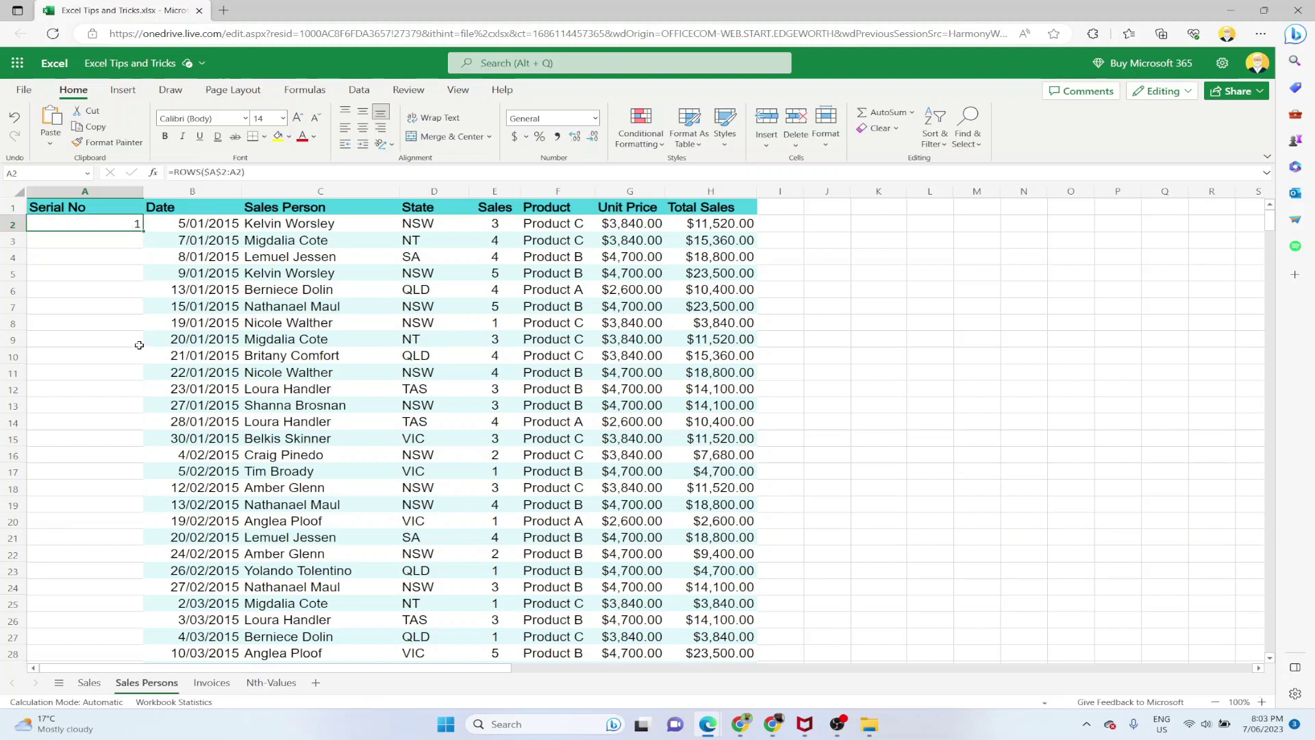
pyautogui.click(41, 172)
pyautogui.click(39, 174)
pyautogui.moveTo(1271, 223); pyautogui.dragTo(1275, 626)
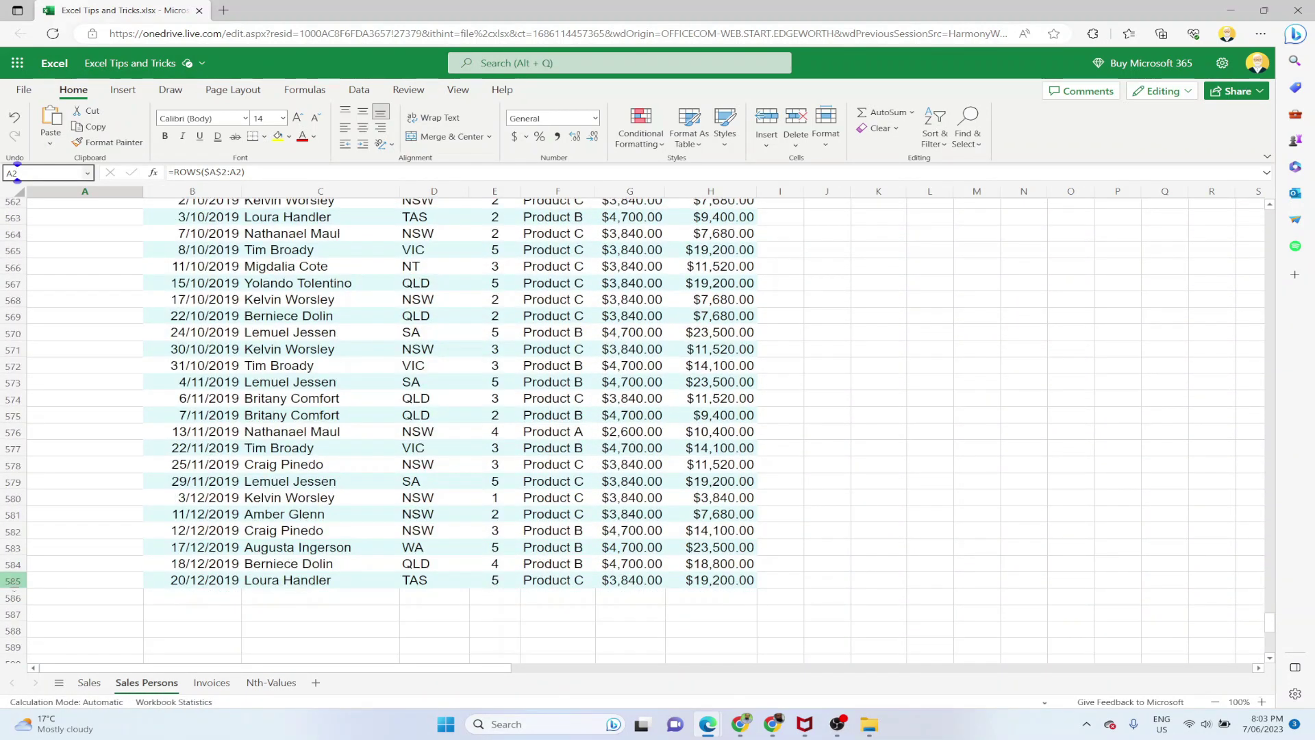
pyautogui.hotkey('ctrl', 'BackSpace')
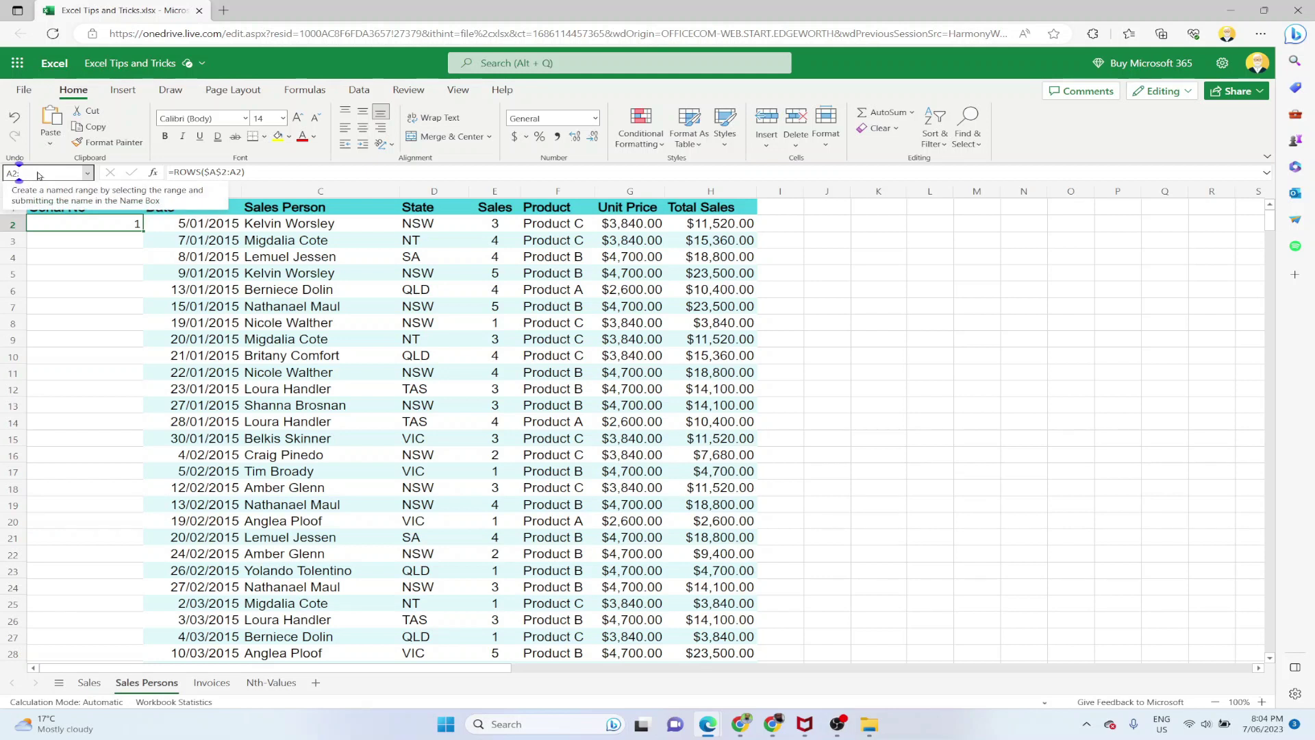
pyautogui.write(':A585')
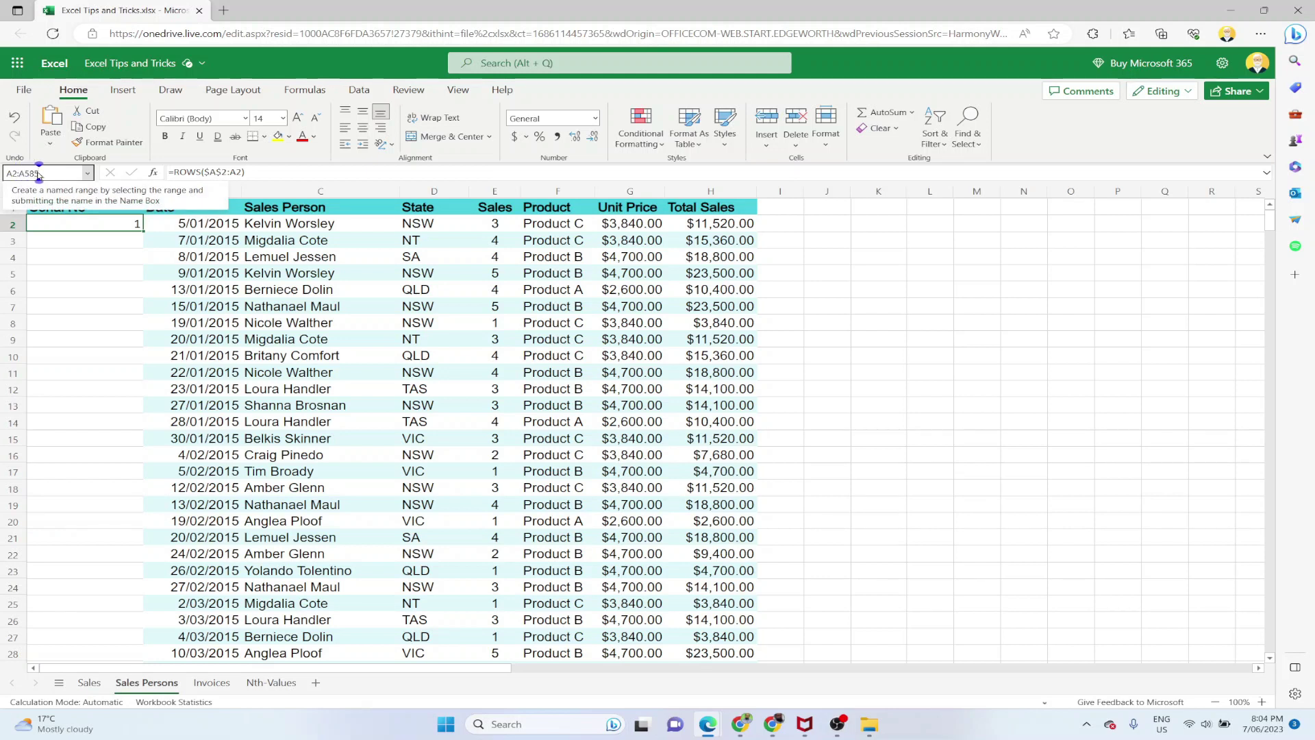
pyautogui.press('Return')
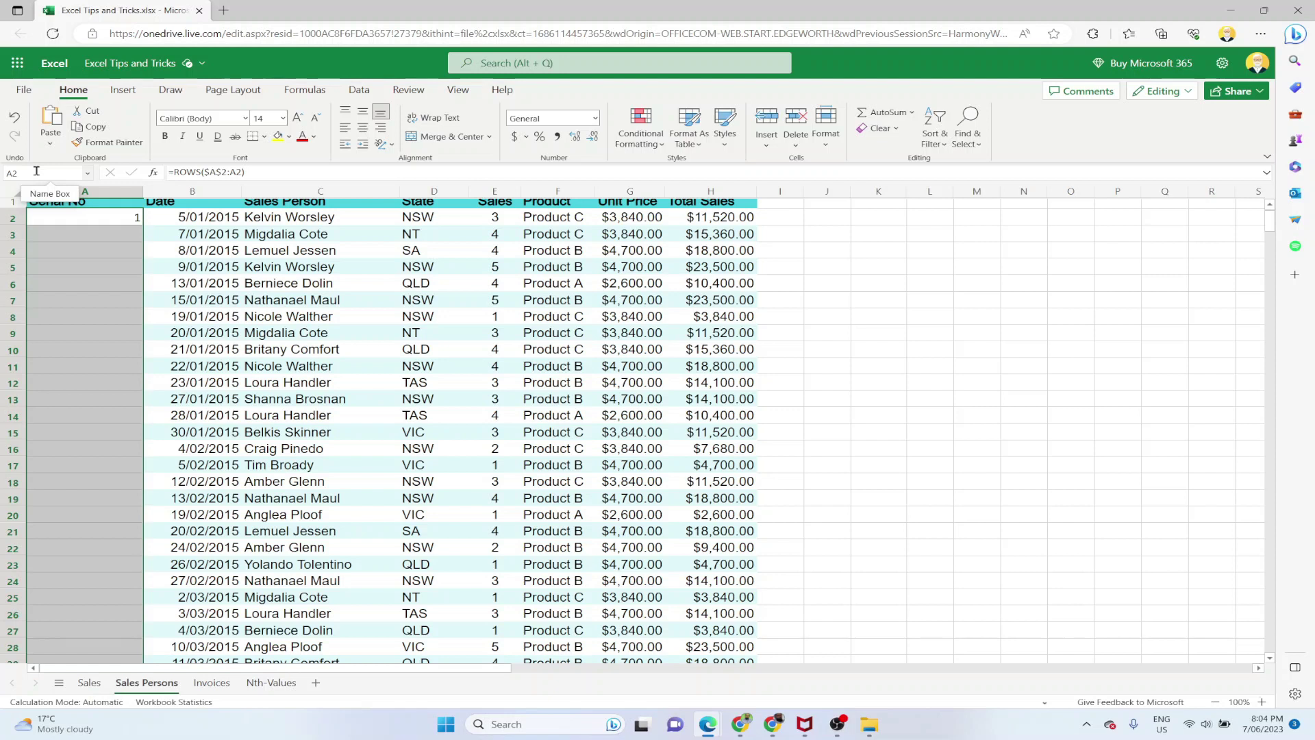
pyautogui.hotkey('ctrl', 'd')
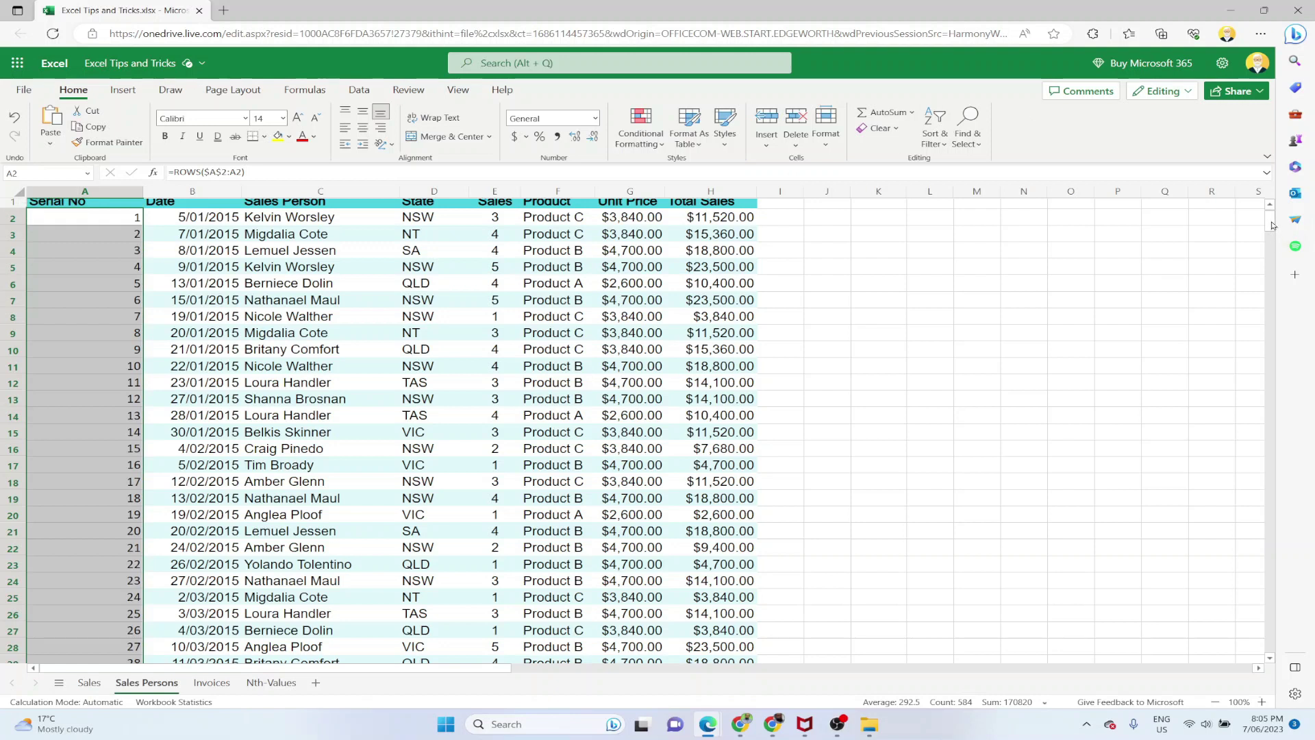
# - Inspect the ROWS formulas in column A from A5 down toward A10
pyautogui.click(113, 268)
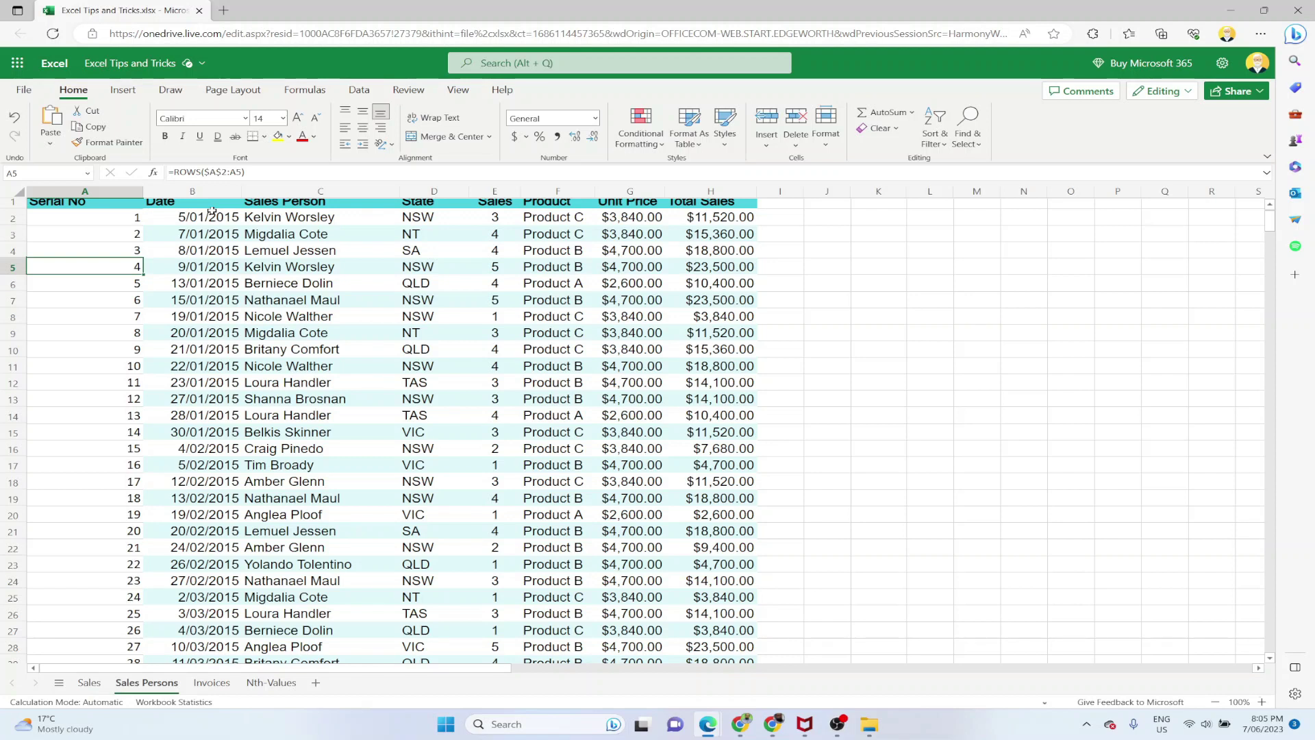
pyautogui.press('Down')
pyautogui.press('Down')
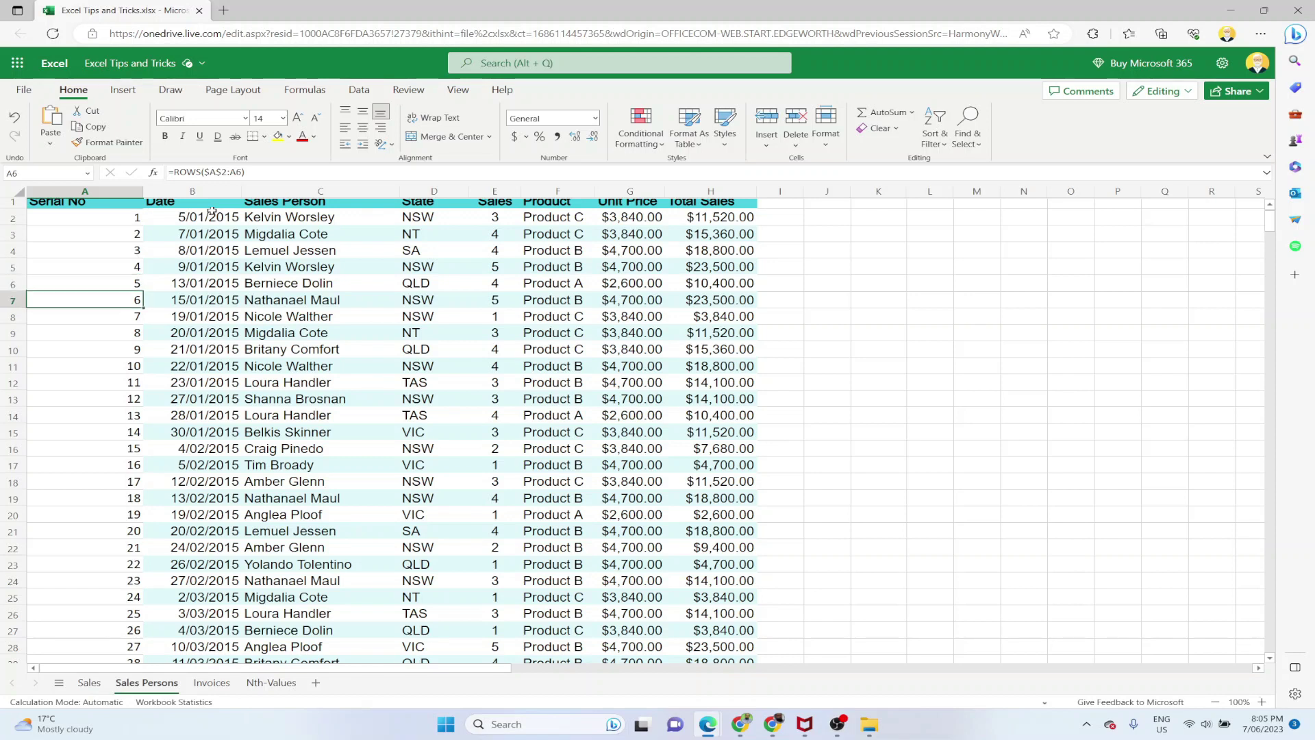
pyautogui.press('Down')
pyautogui.press('Down')
pyautogui.press('Down')
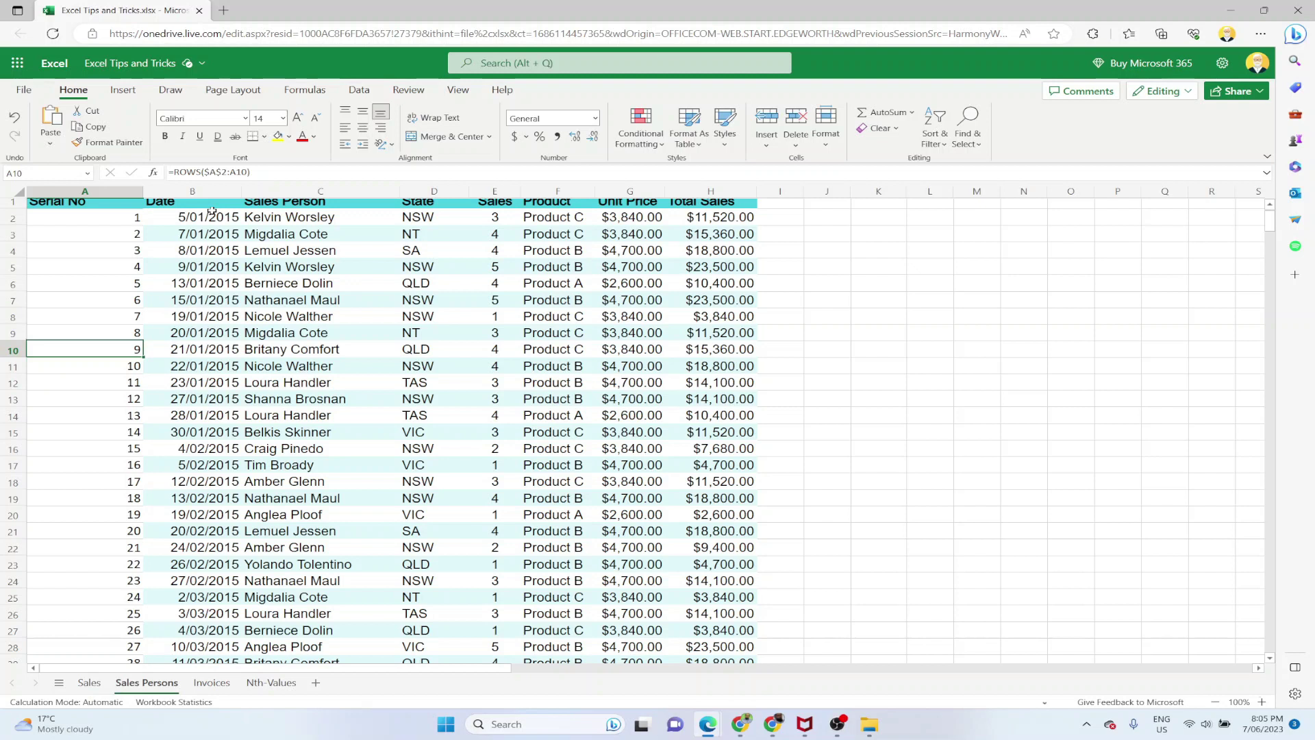
pyautogui.scroll(1, 1009, 372)
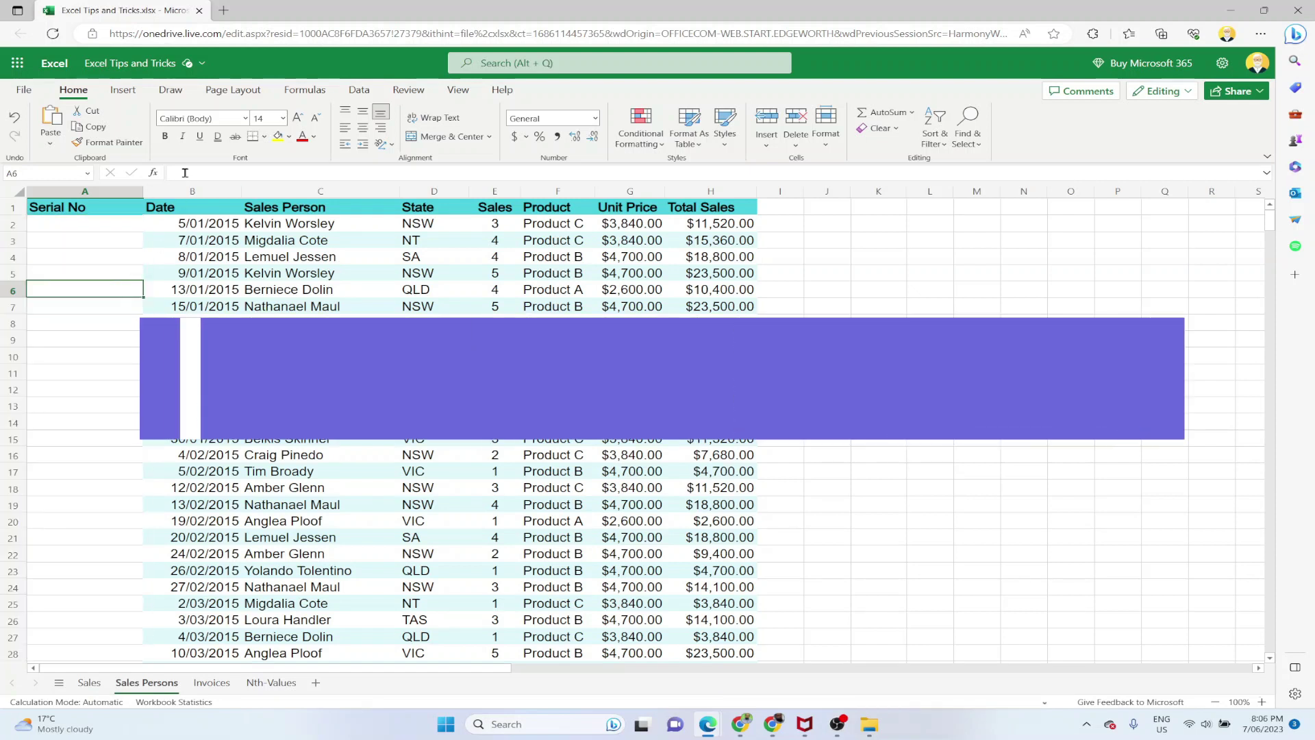
# - Enter =ROW()-1 in A2 so it shows 1
pyautogui.click(185, 173)
pyautogui.click(85, 223)
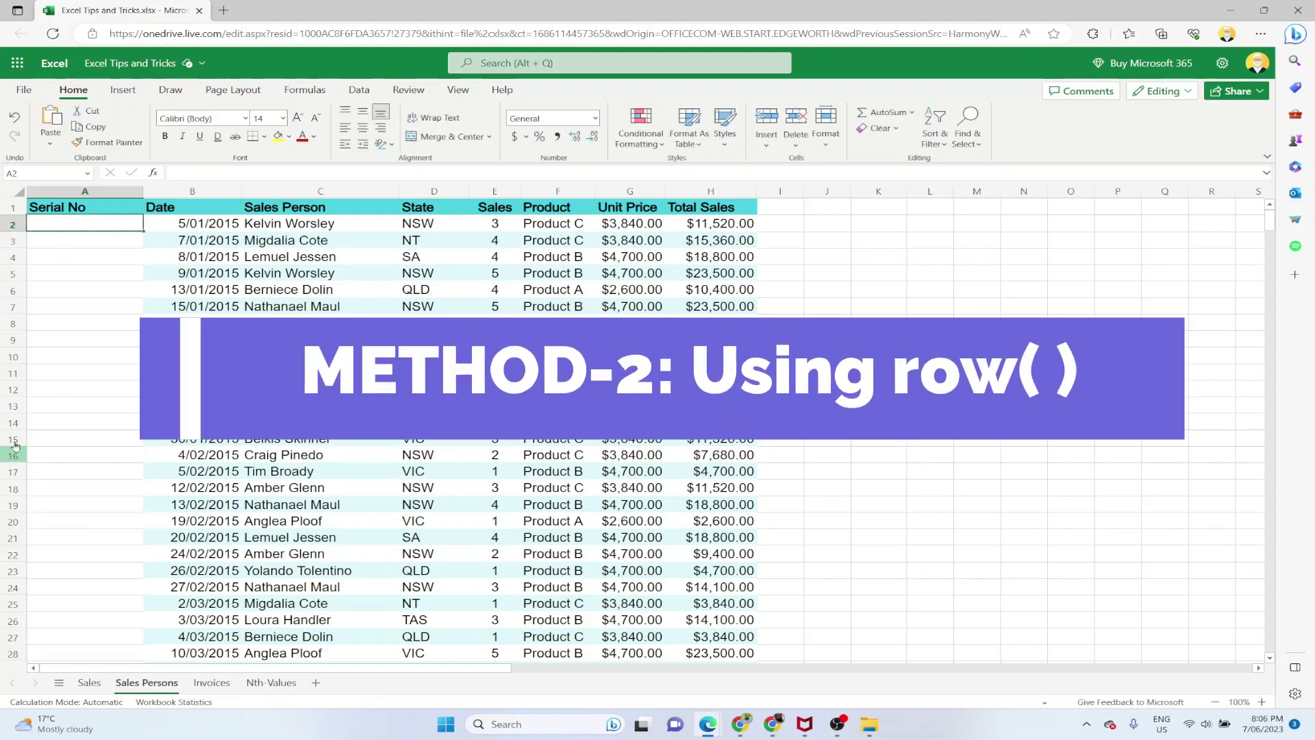
pyautogui.click(188, 174)
pyautogui.write('=row()')
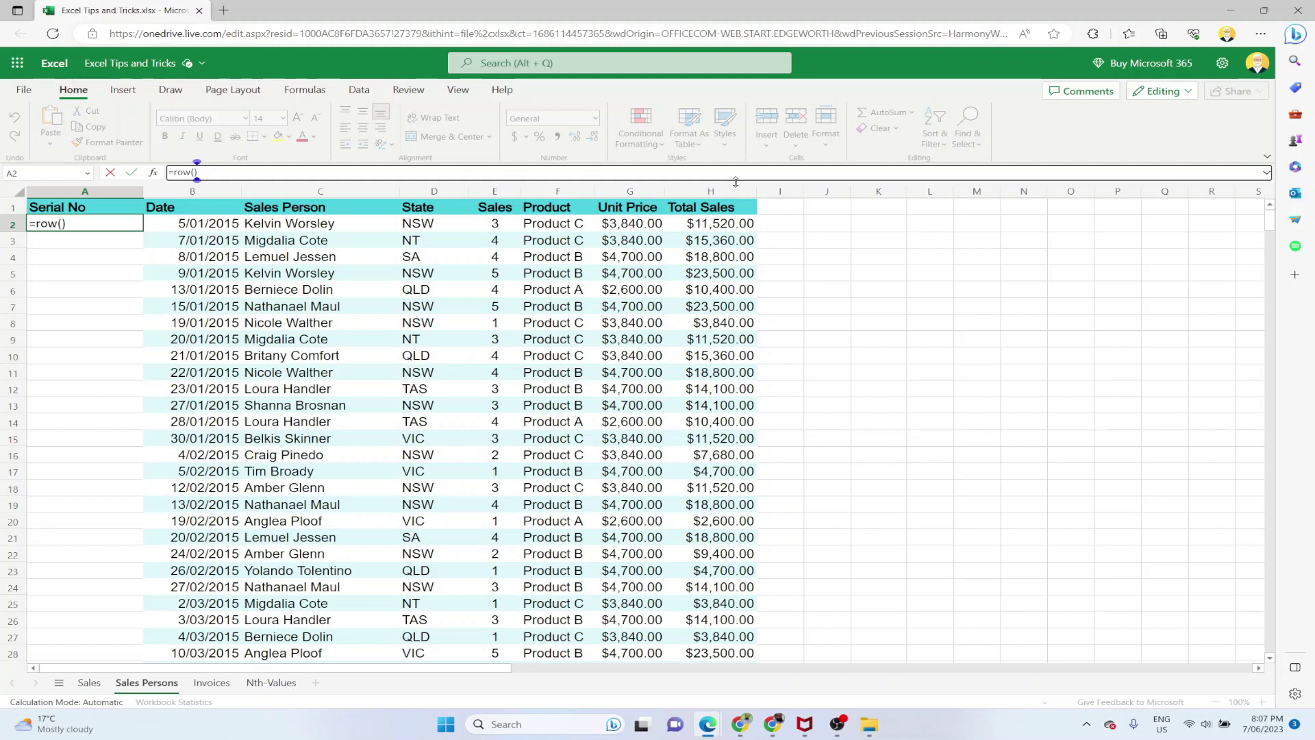
pyautogui.hotkey('ctrl', 'Return')
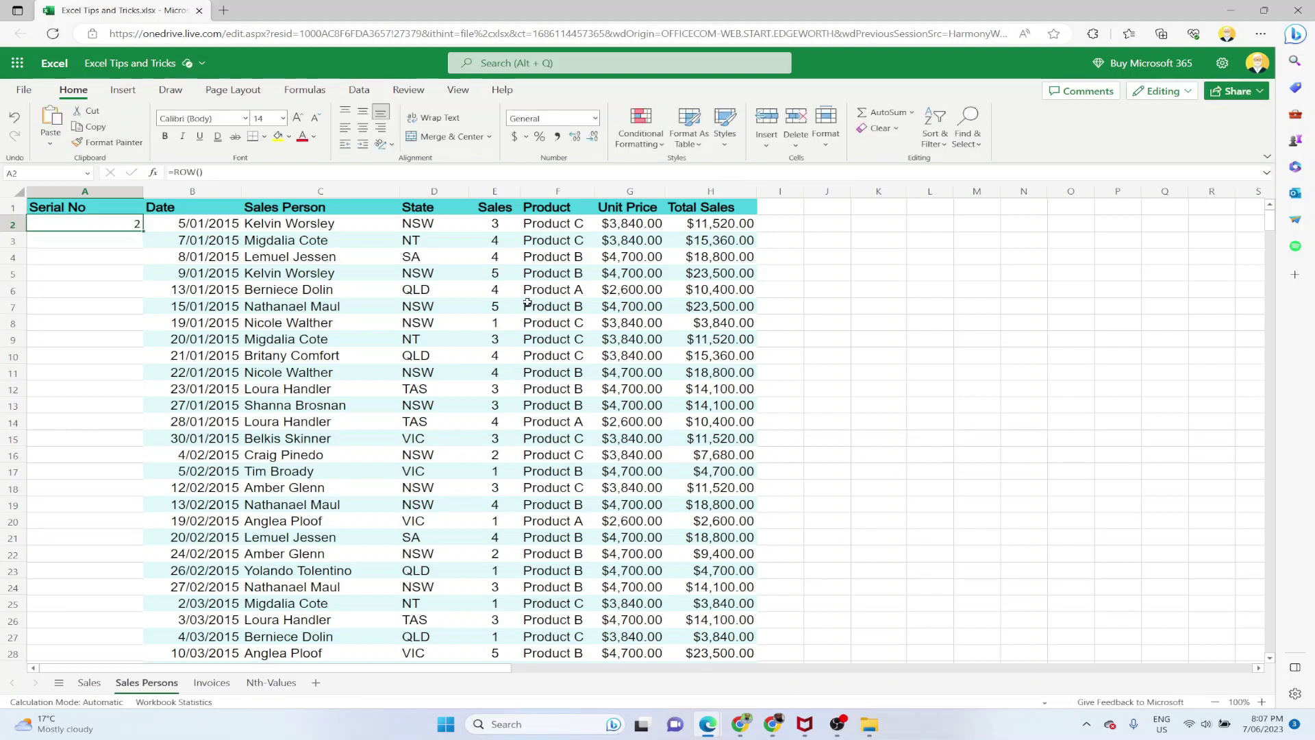
pyautogui.click(260, 172)
pyautogui.write('-1')
pyautogui.press('Return')
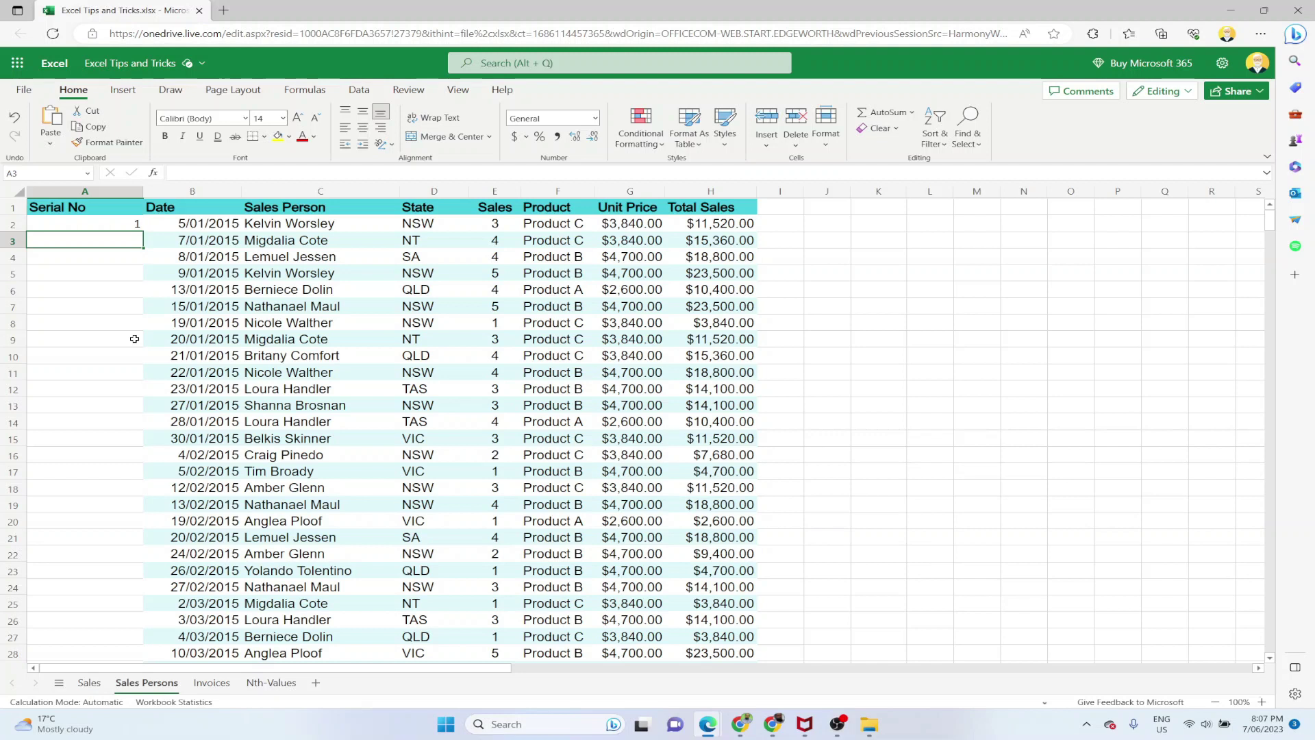
# - Select A2:A1000 through the Name Box and fill the =ROW()-1 formula down
pyautogui.click(106, 227)
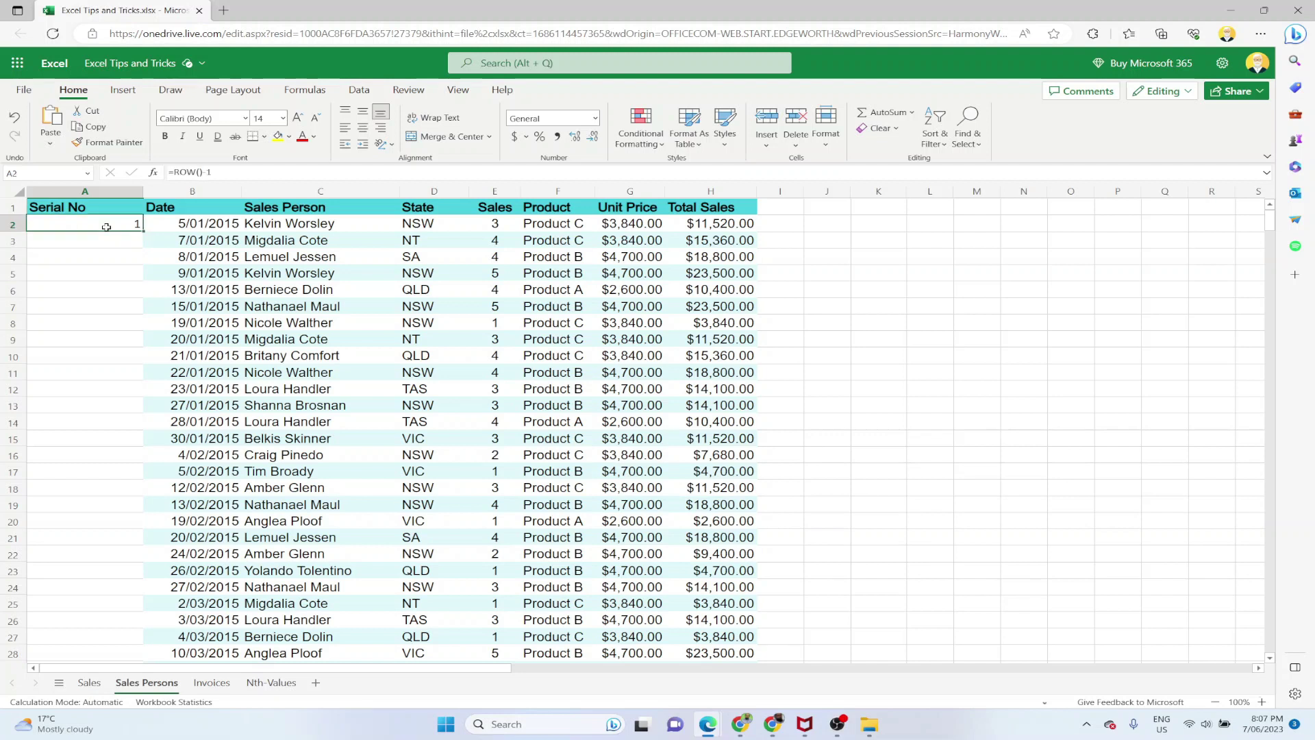
pyautogui.click(43, 173)
pyautogui.write(':A1000')
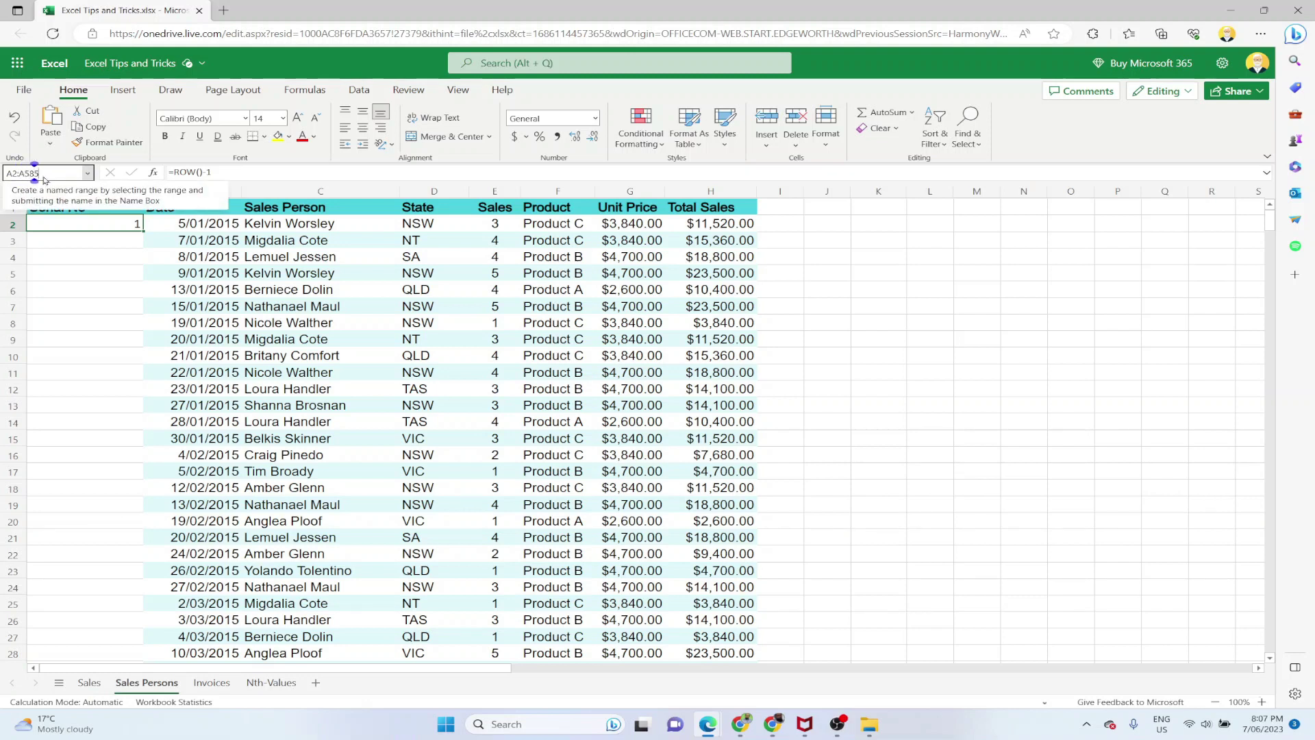
pyautogui.press('Return')
pyautogui.hotkey('ctrl', 'd')
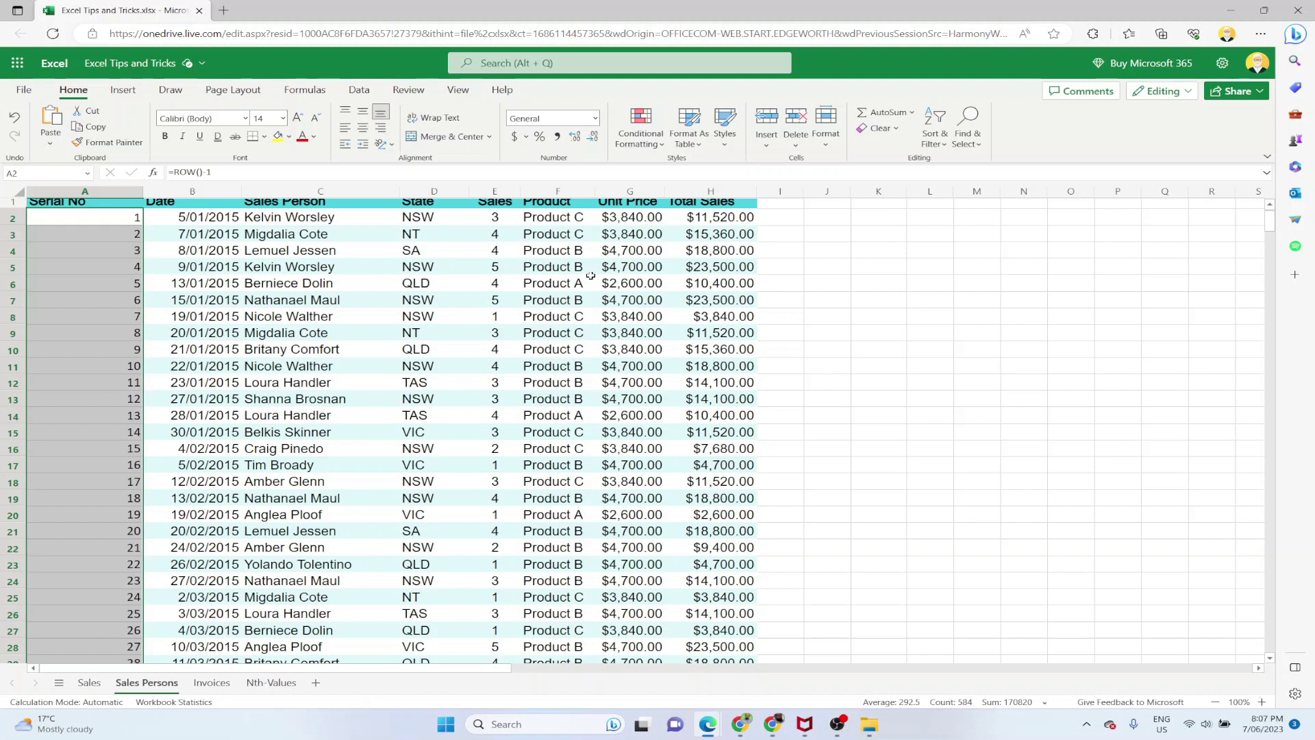
# - Delete row 10, then undo to restore the 21/01/2015 record
pyautogui.click(13, 350)
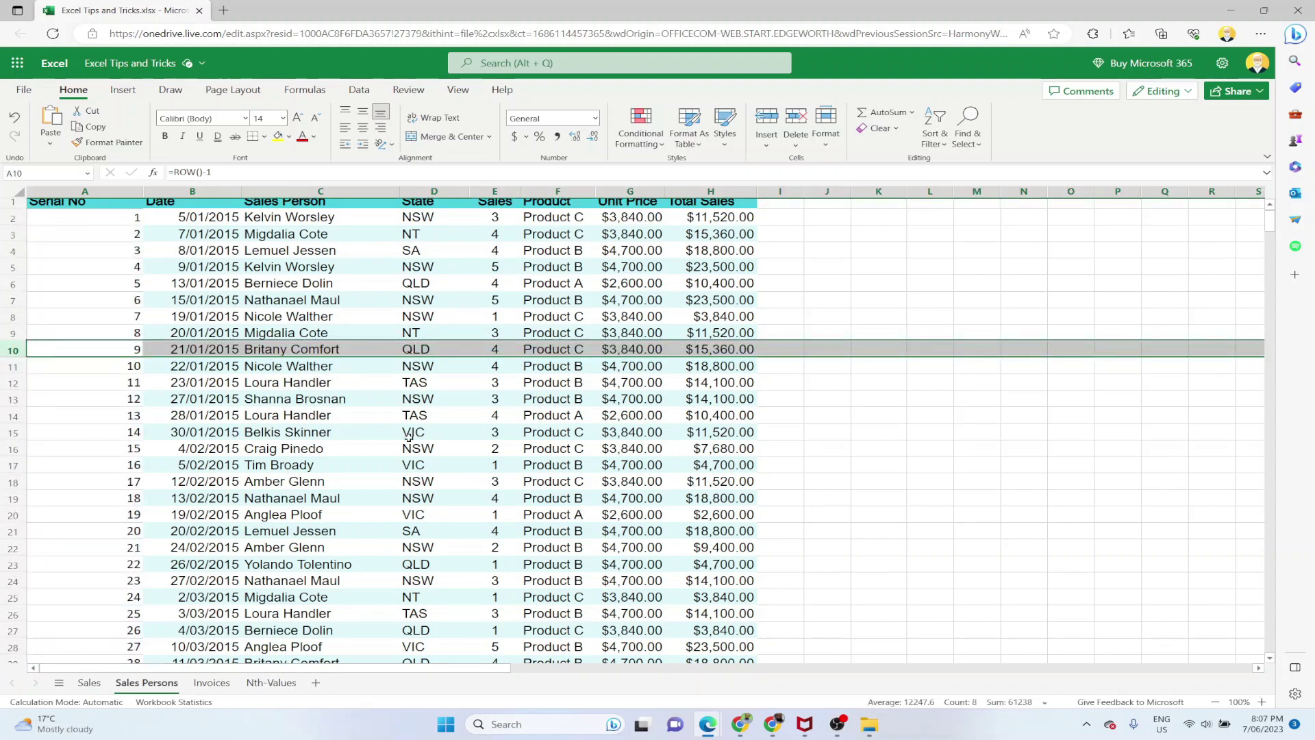
pyautogui.rightClick(398, 354)
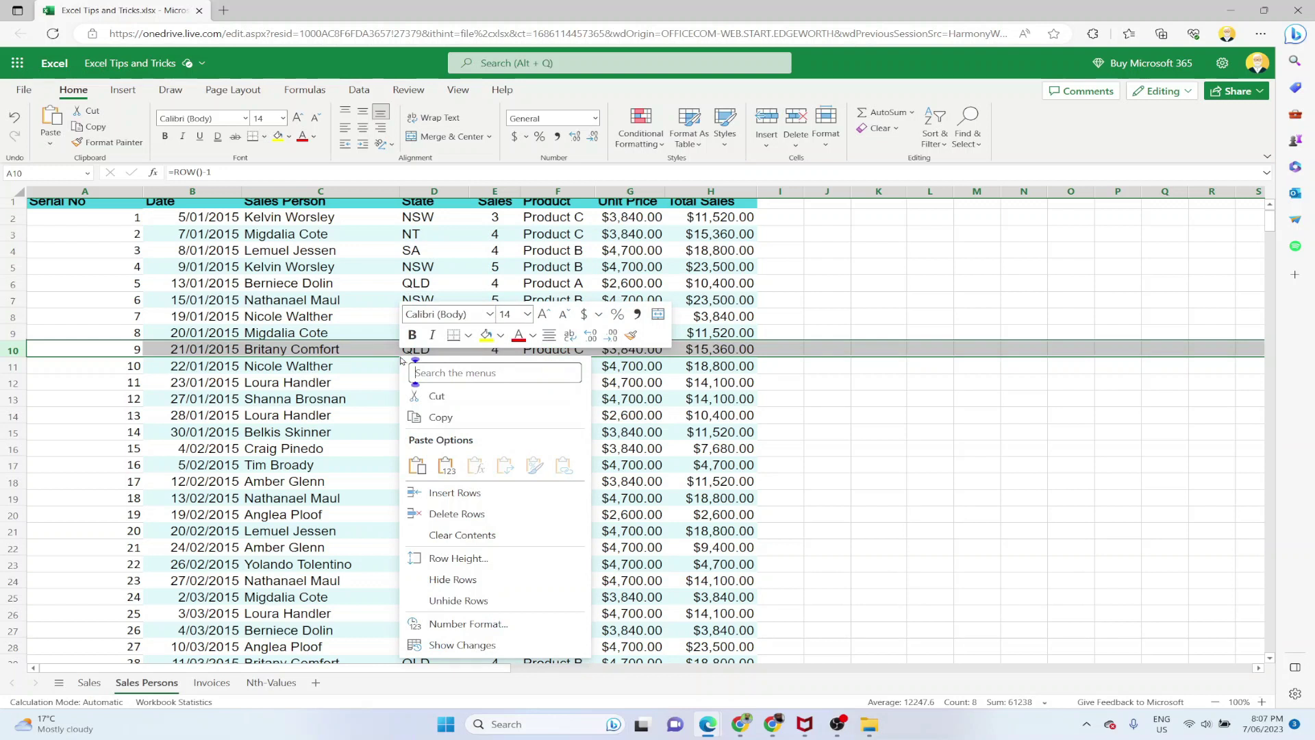
pyautogui.click(457, 514)
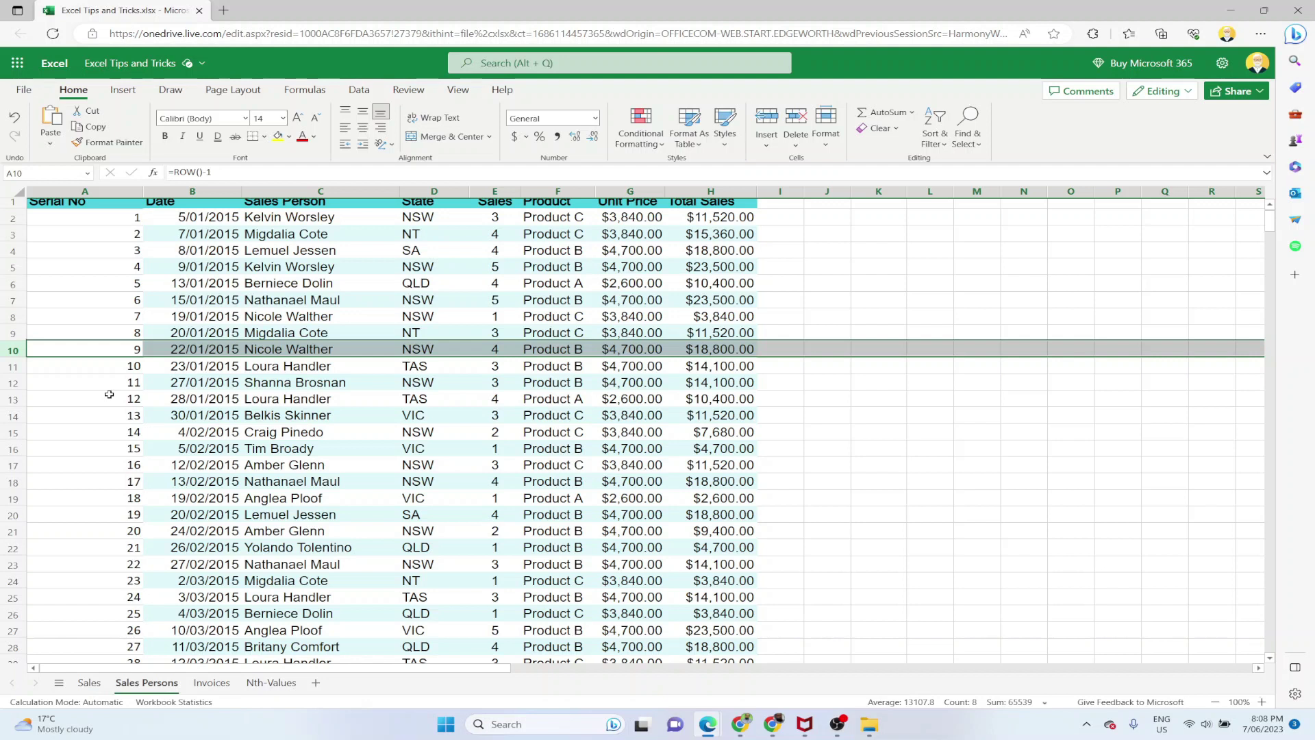
pyautogui.hotkey('ctrl', 'z')
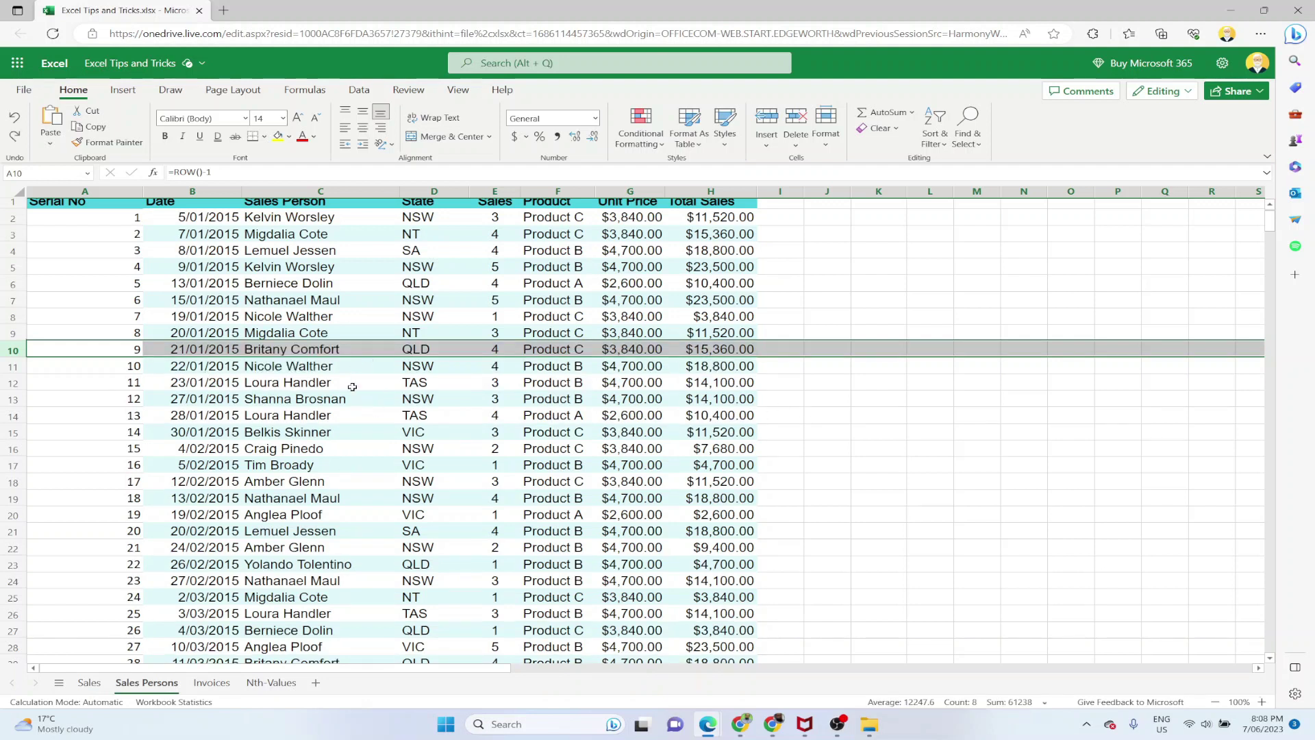
# - Enter the date 23/12/2022 in B586, just below the last record
pyautogui.hotkey('ctrl', 'Down')
pyautogui.press('Down')
pyautogui.write('23/12/2022')
pyautogui.press('Return')
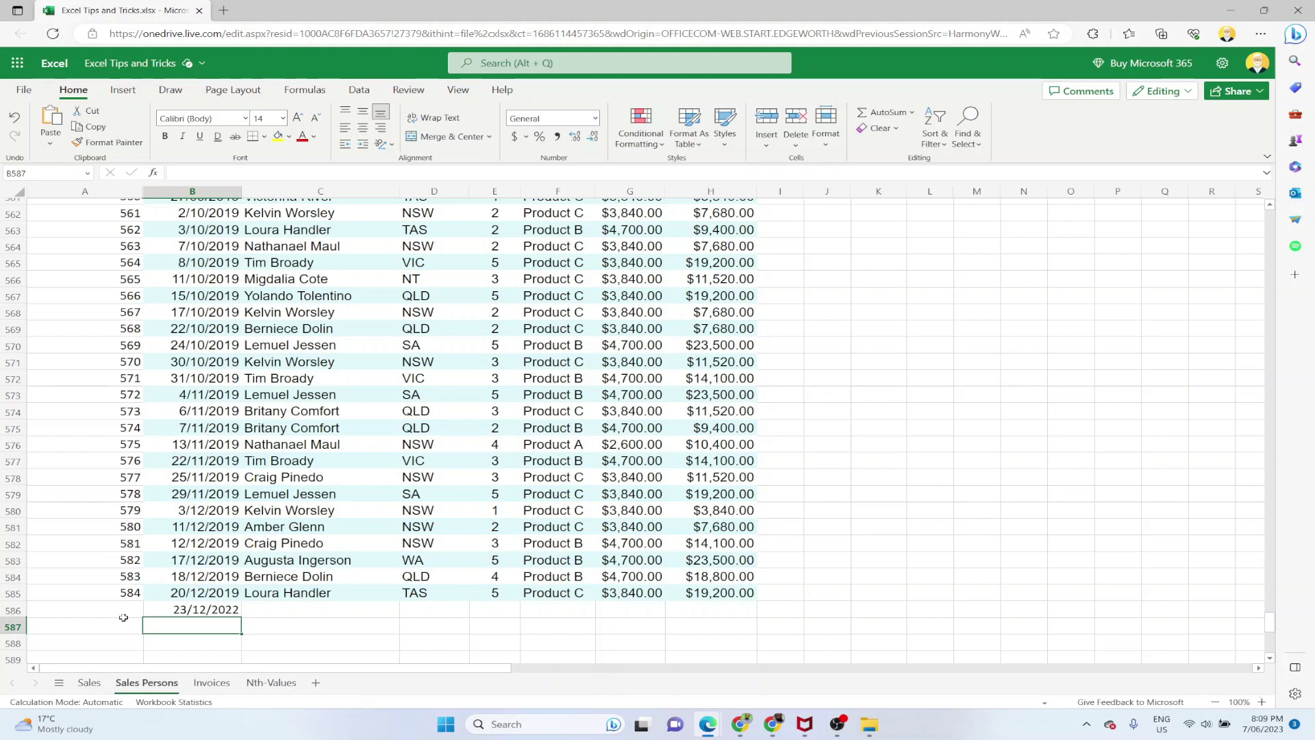
# - Delete the date from B586 and clear the existing serial numbers in column A
pyautogui.click(225, 610)
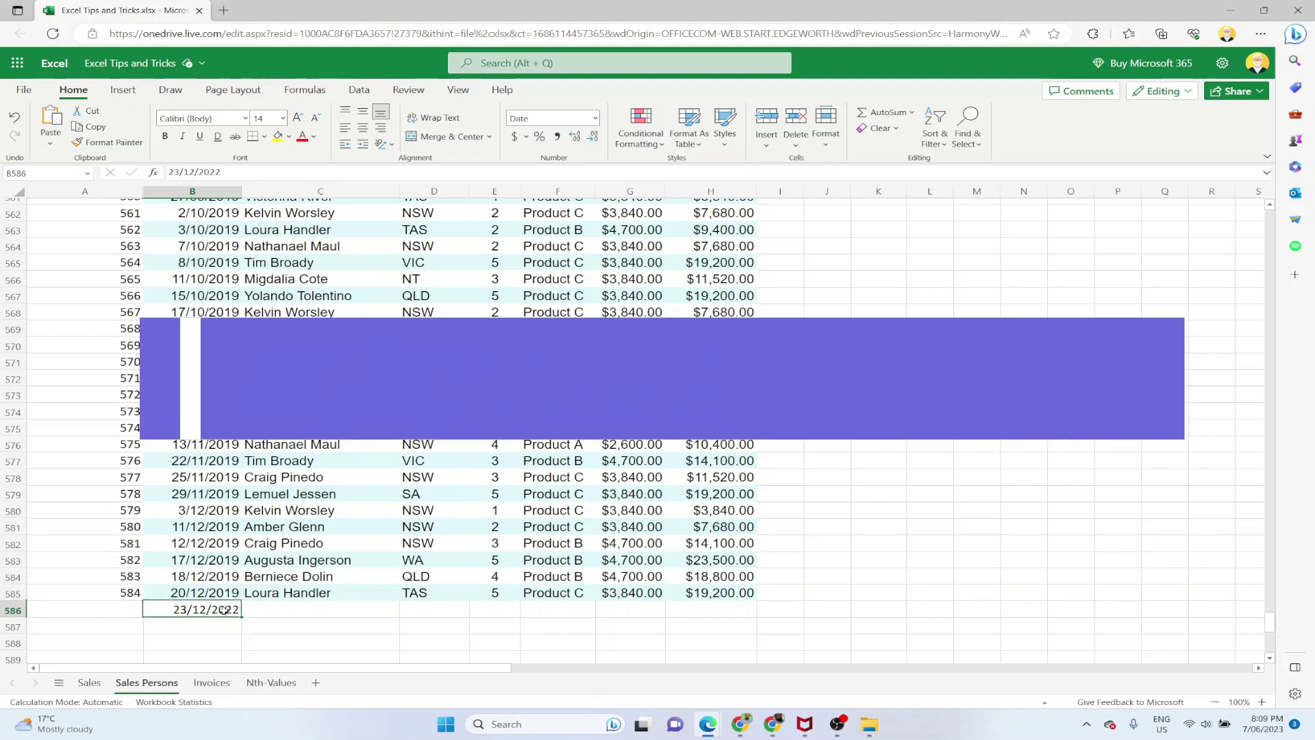
pyautogui.press('Delete')
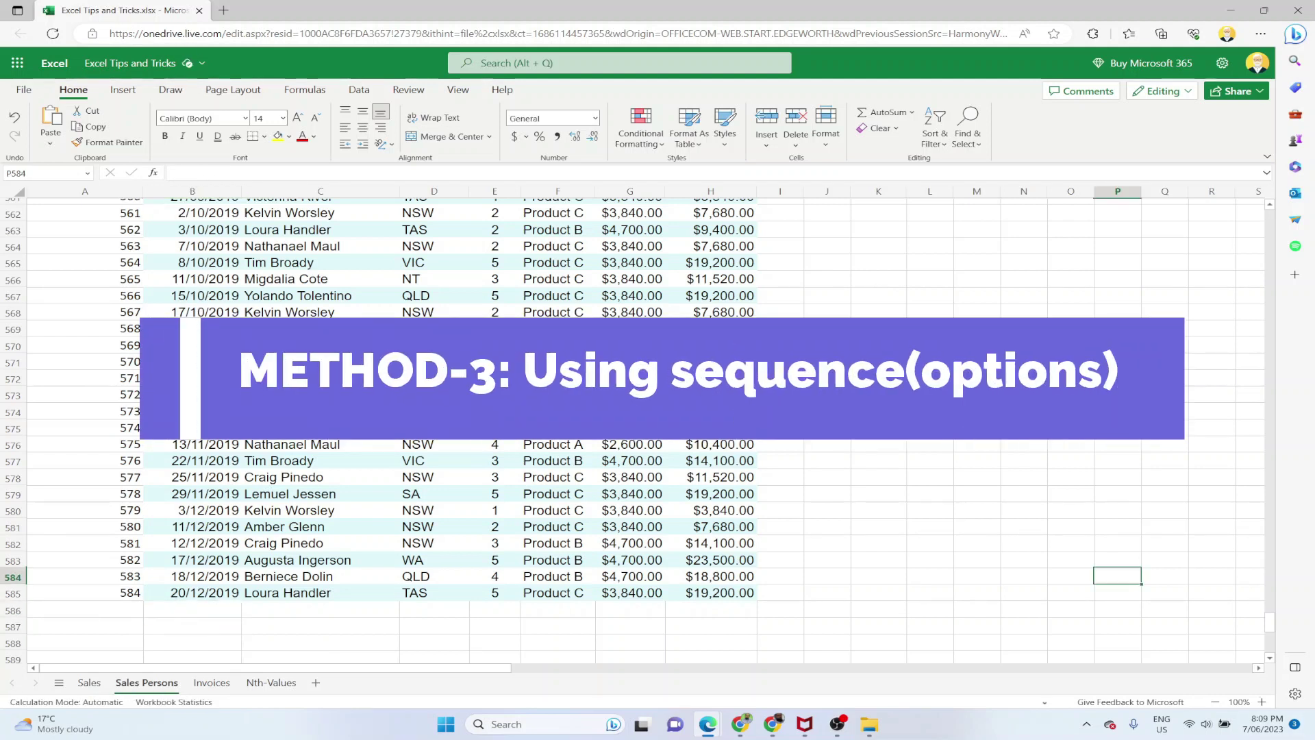
pyautogui.scroll(20, 644, 430)
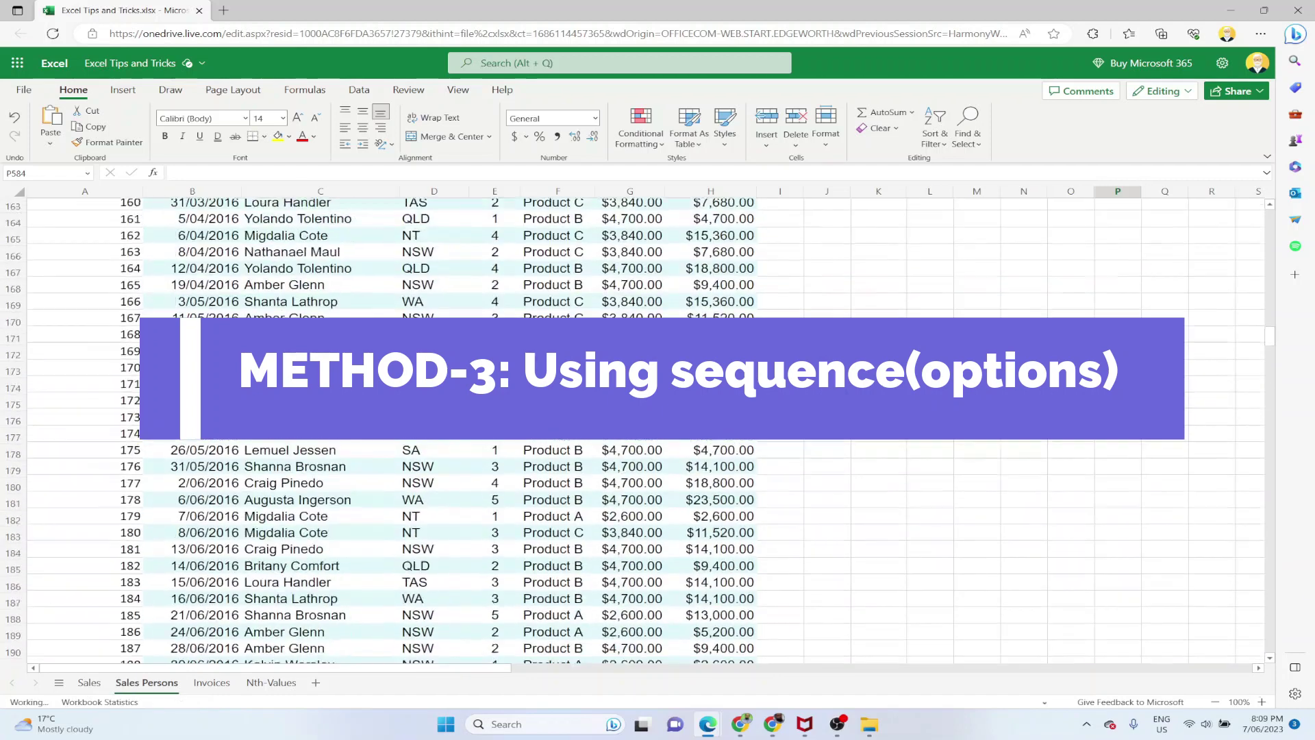
pyautogui.scroll(7, 130, 287)
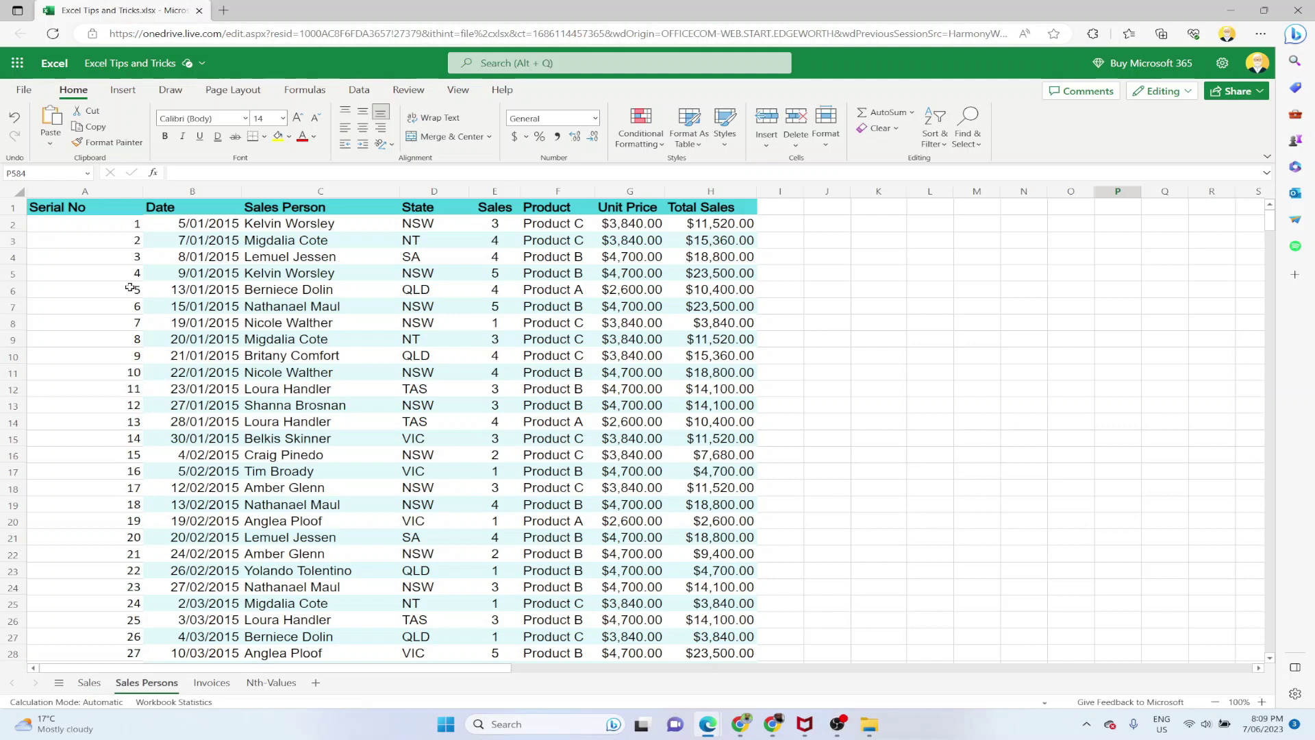
pyautogui.click(82, 223)
pyautogui.hotkey('ctrl', 'shift', 'Down')
pyautogui.press('Delete')
# - Enter =SEQUENCE(585) in A2 and check the numbers spill down to 585
pyautogui.click(100, 226)
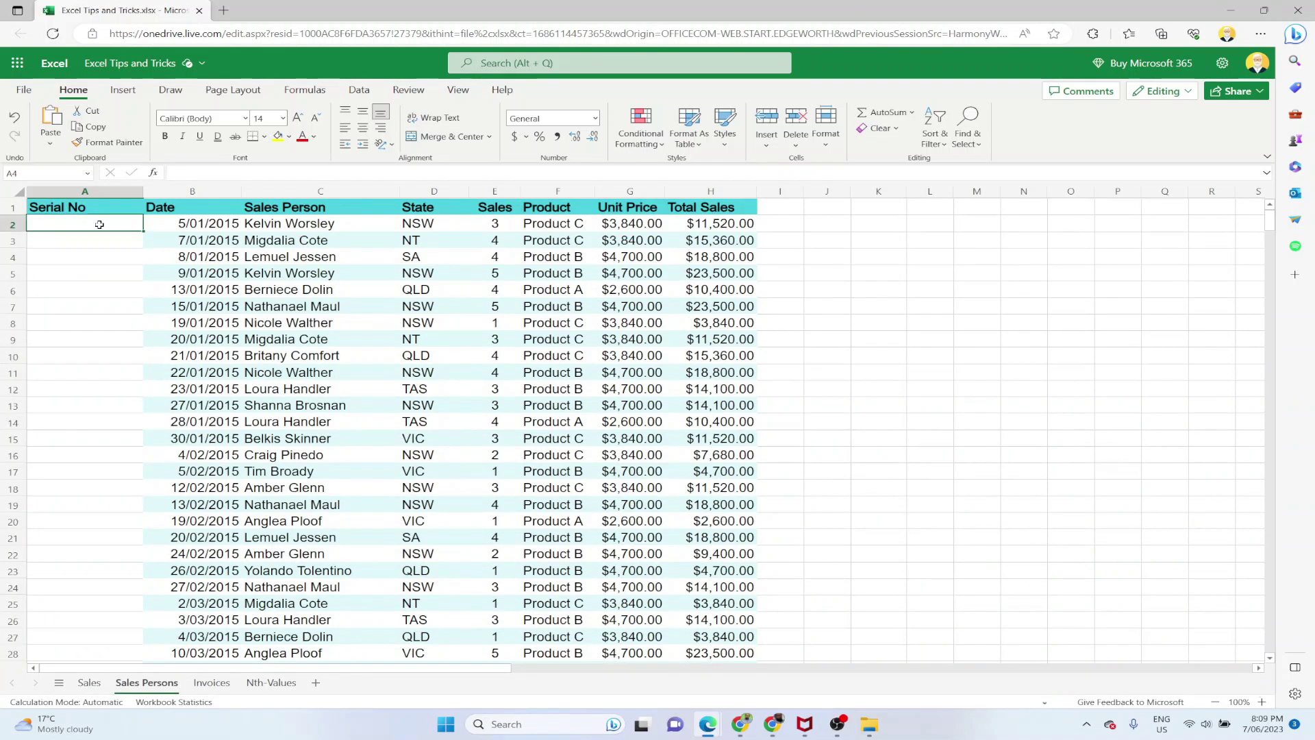
pyautogui.click(196, 176)
pyautogui.write('=sequence(')
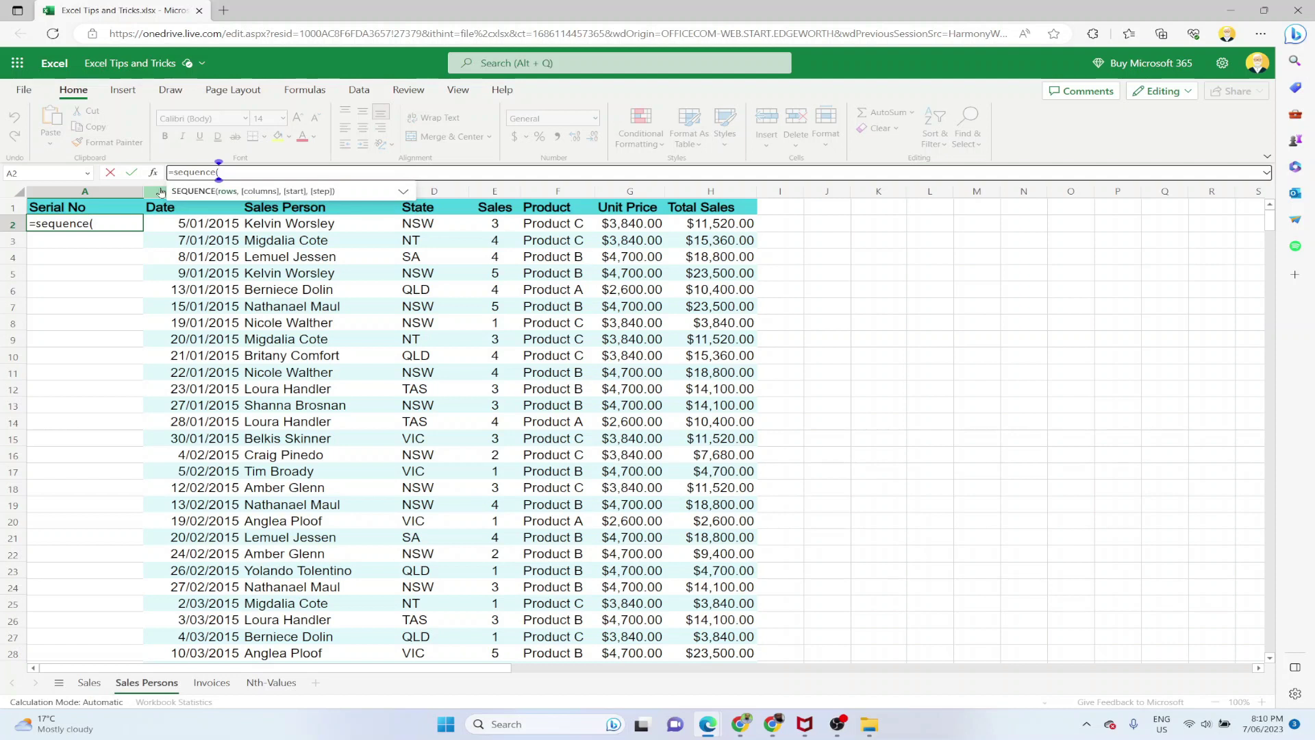
pyautogui.write('585)')
pyautogui.press('Return')
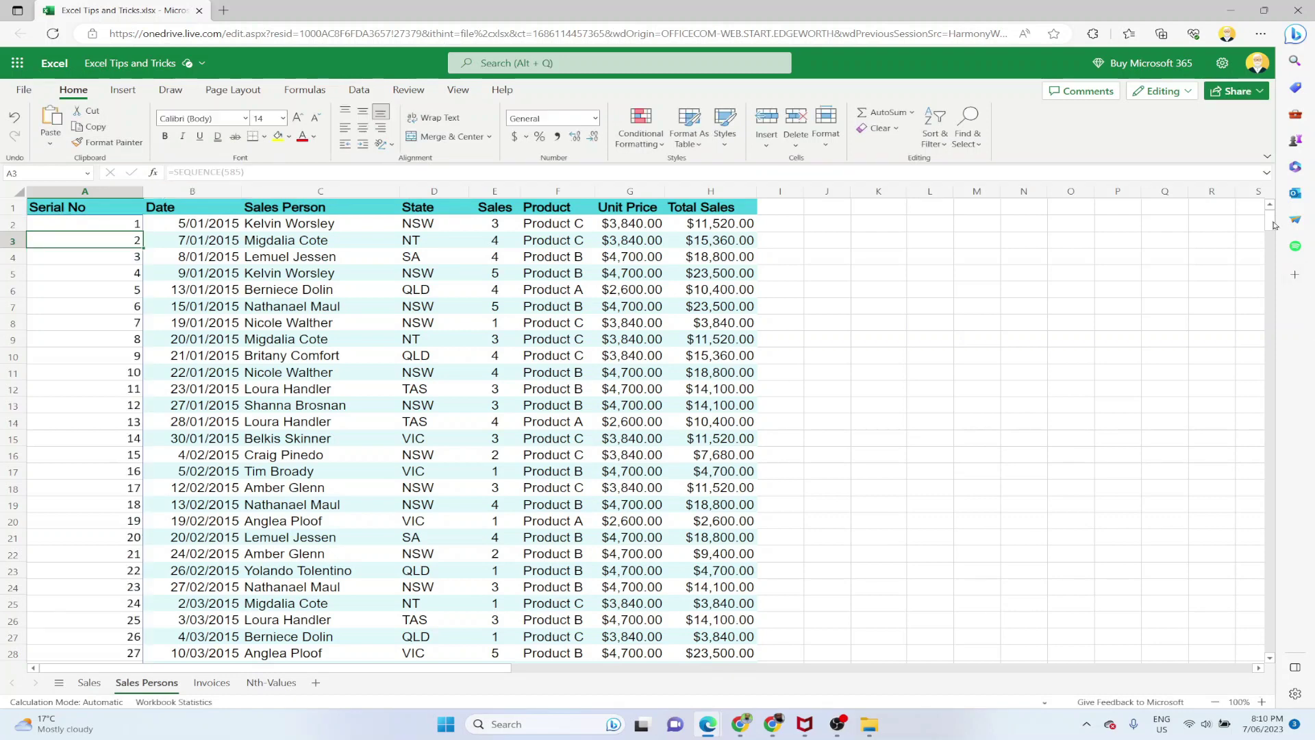
pyautogui.moveTo(1269, 224); pyautogui.dragTo(1255, 649)
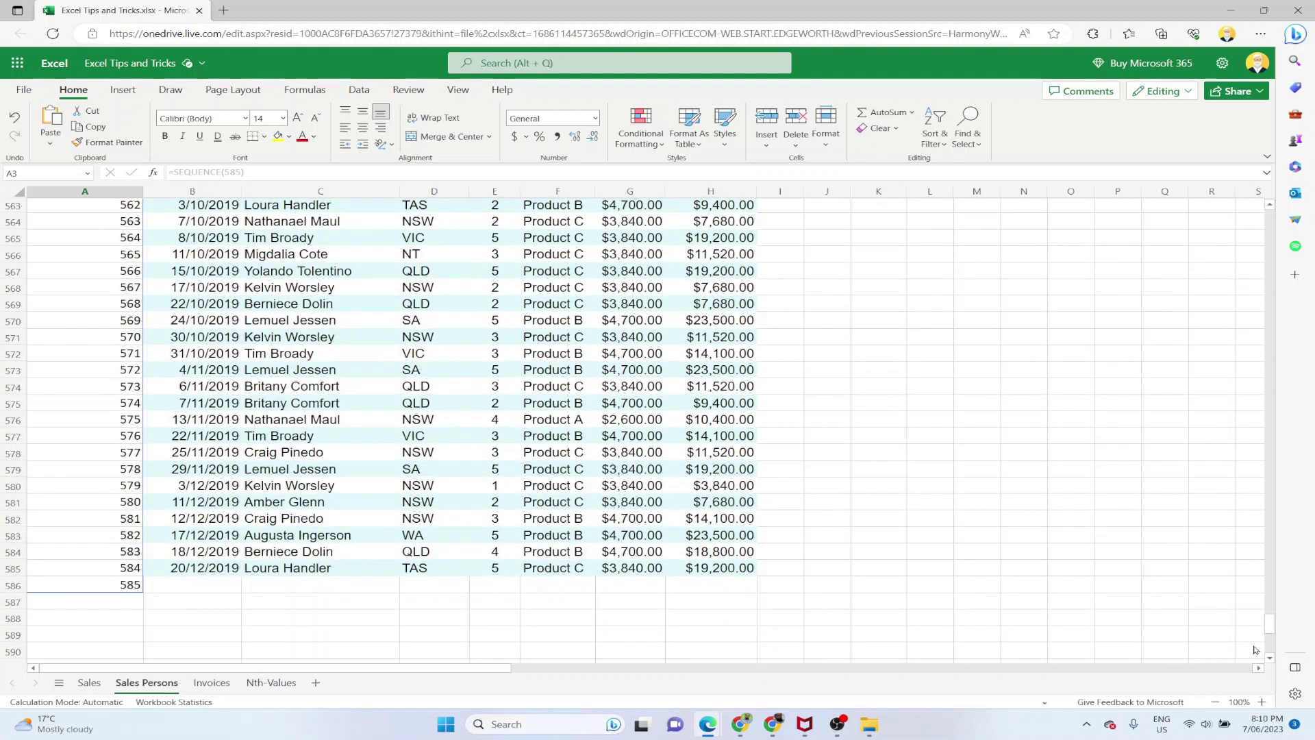
pyautogui.press('Up')
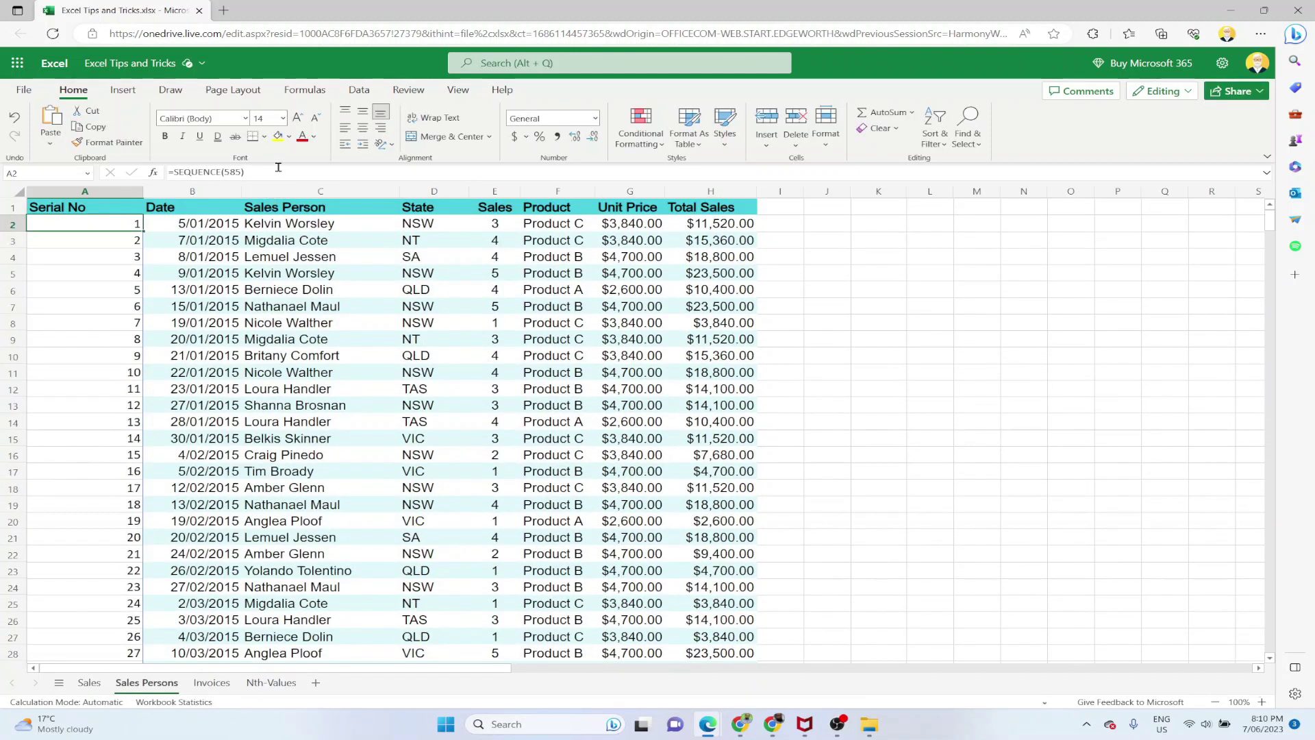
pyautogui.click(278, 168)
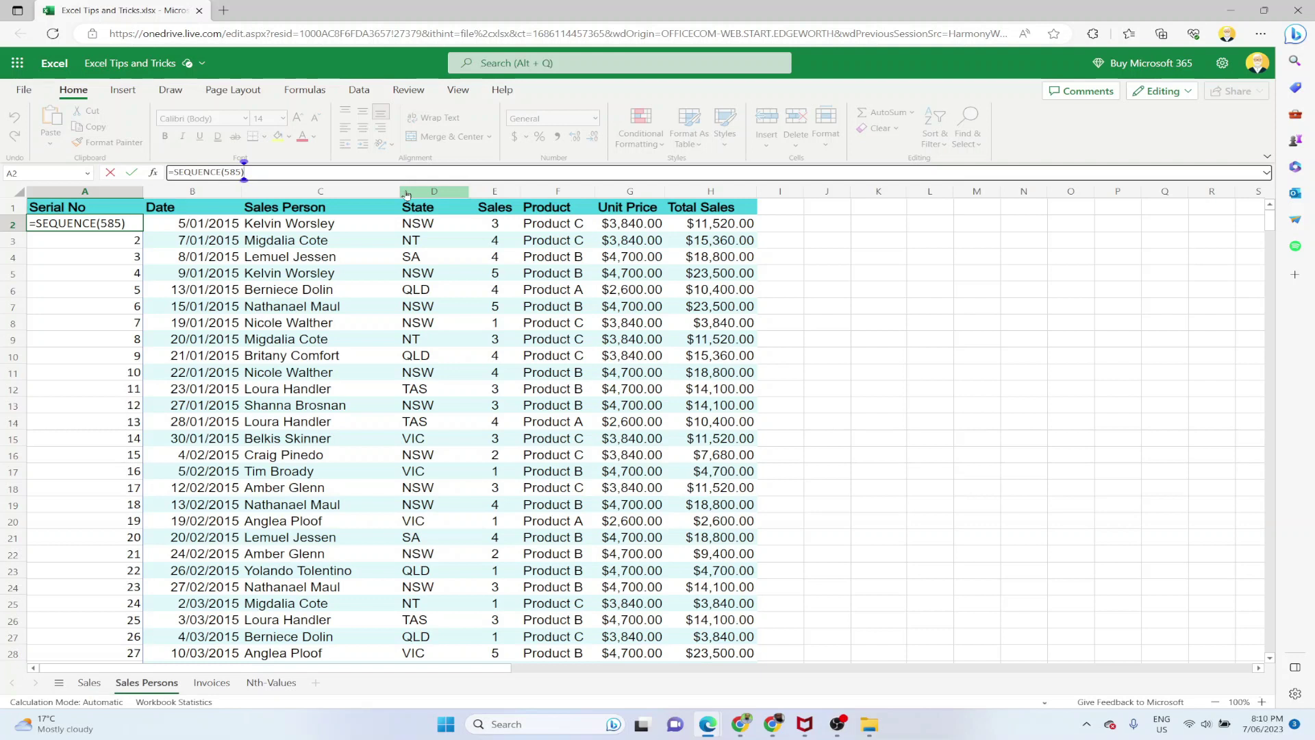
# - Replace 585 with COUNTA(B:B)-1 inside A2's SEQUENCE formula
pyautogui.press('BackSpace')
pyautogui.press('BackSpace')
pyautogui.press('BackSpace')
pyautogui.press('BackSpace')
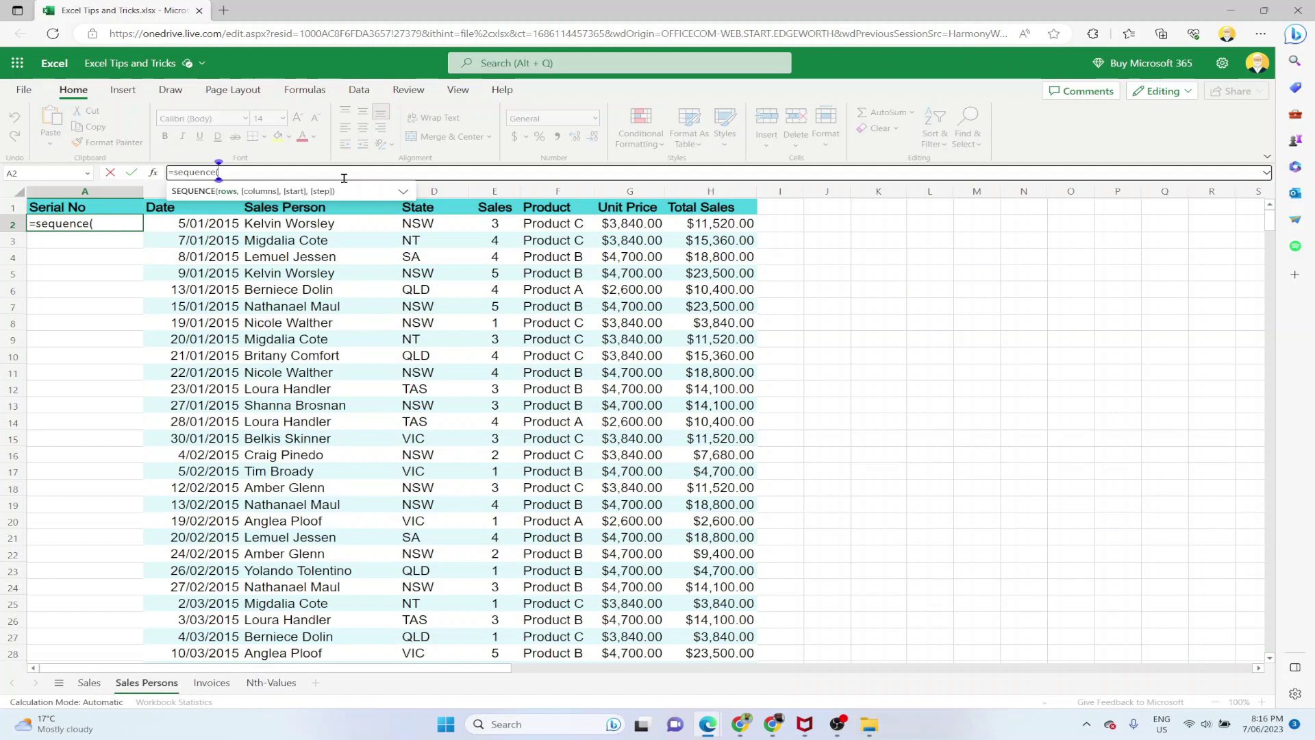
pyautogui.write('counta')
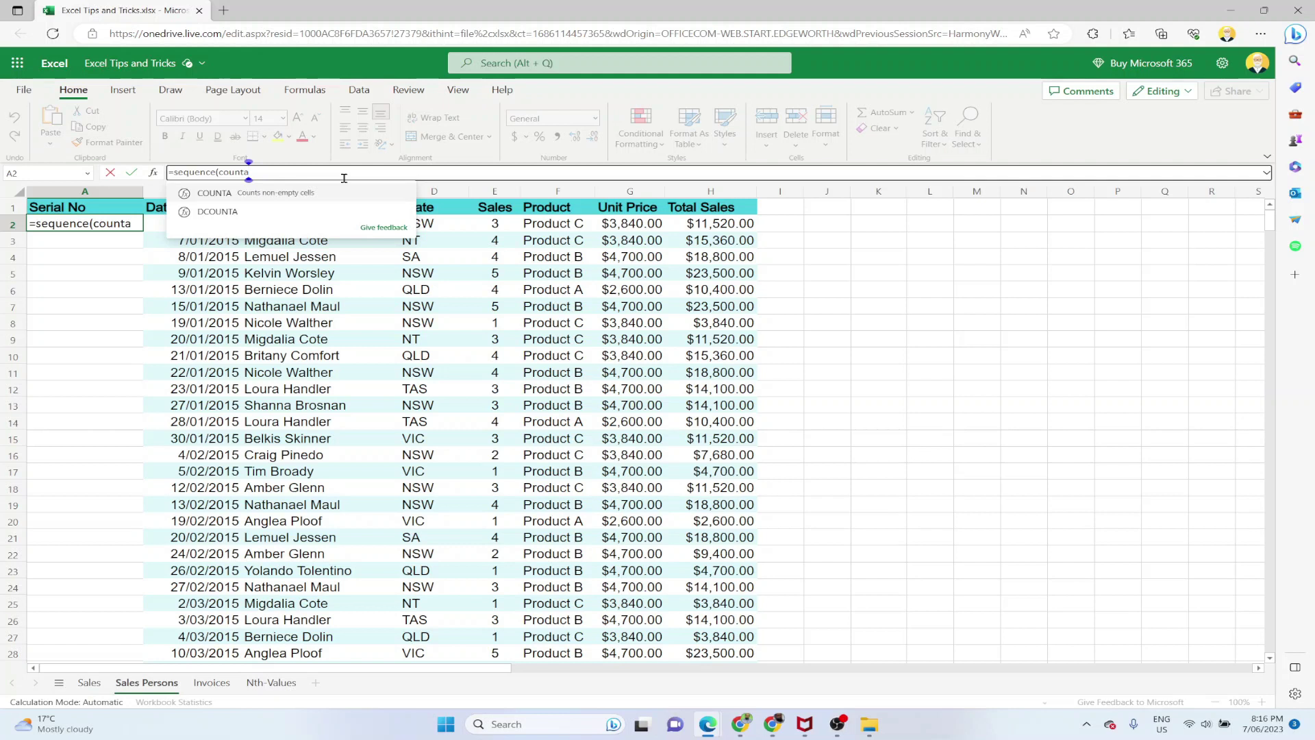
pyautogui.write('(')
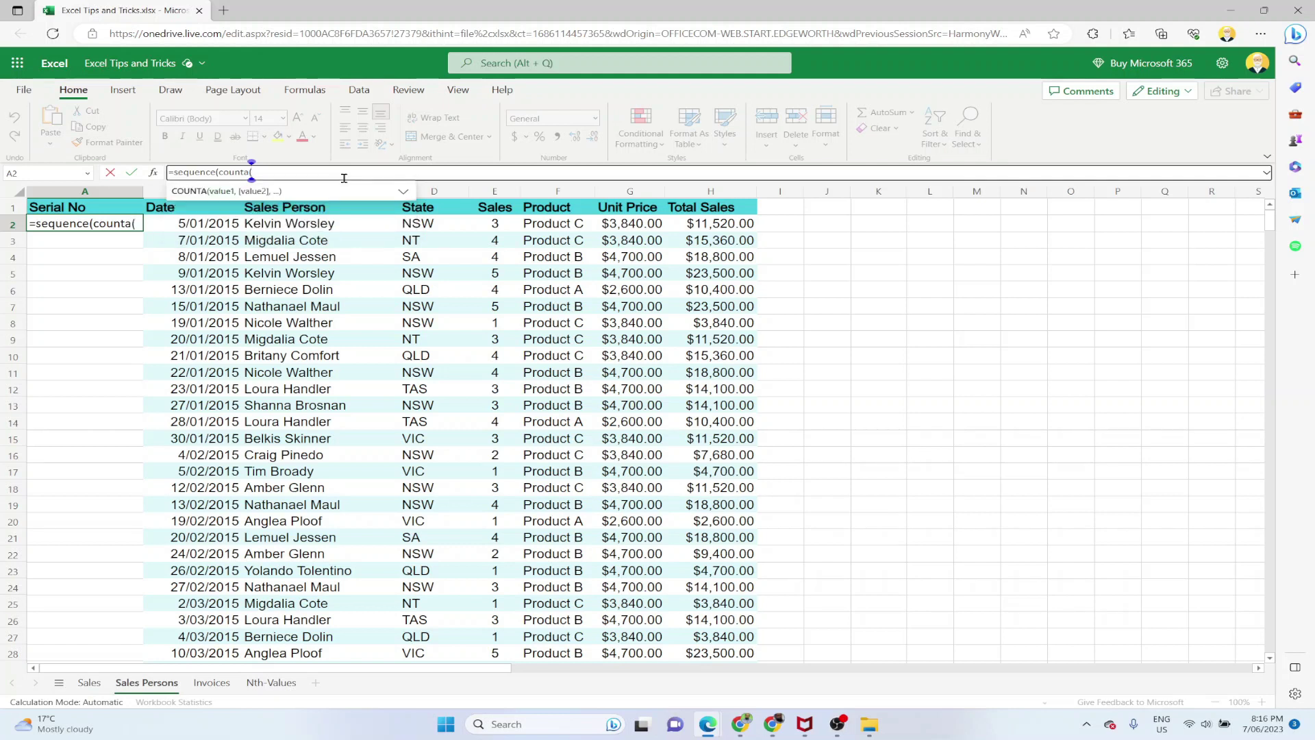
pyautogui.write('B')
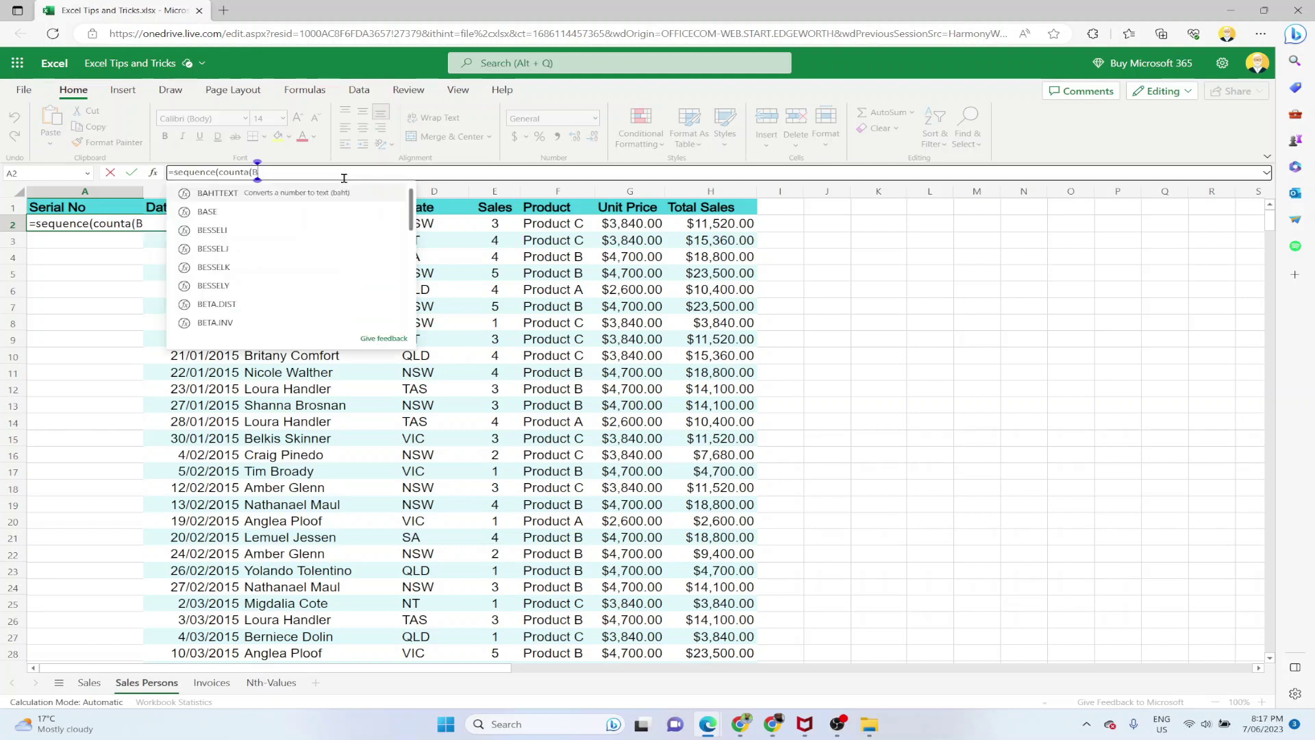
pyautogui.write(':B)')
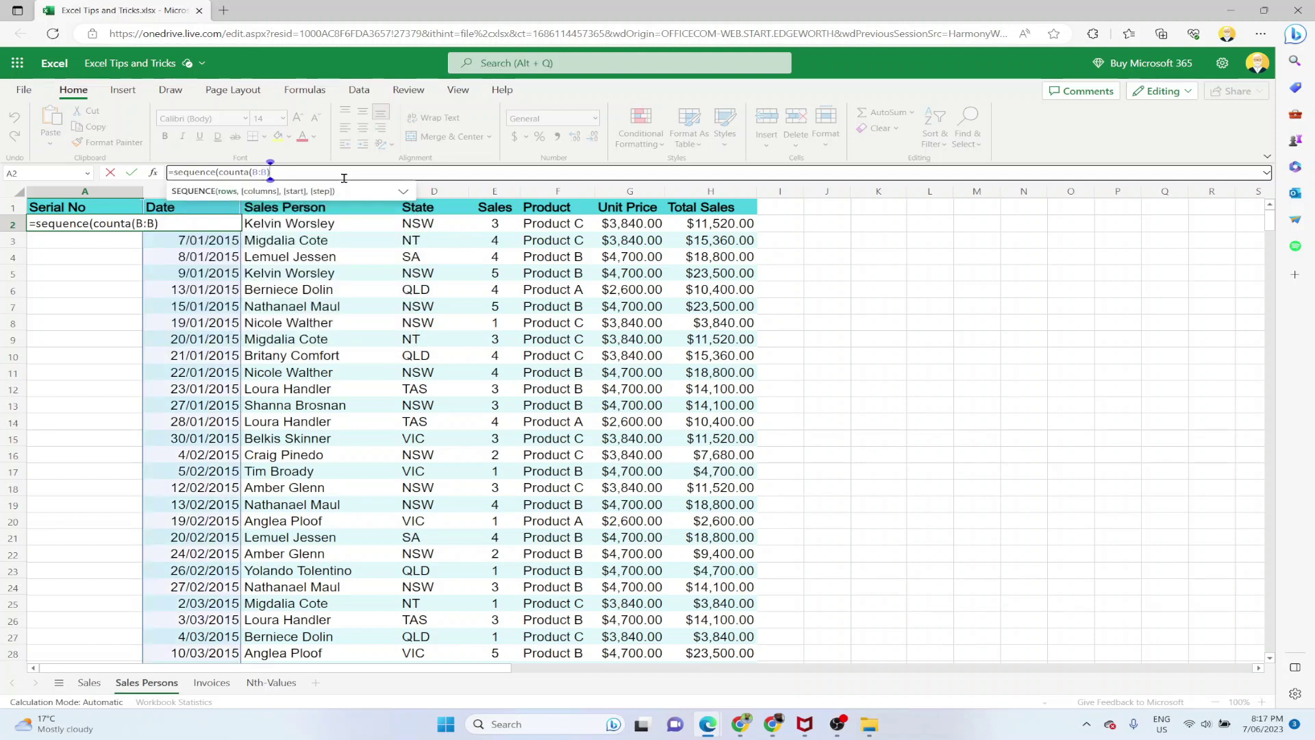
pyautogui.write('-1)')
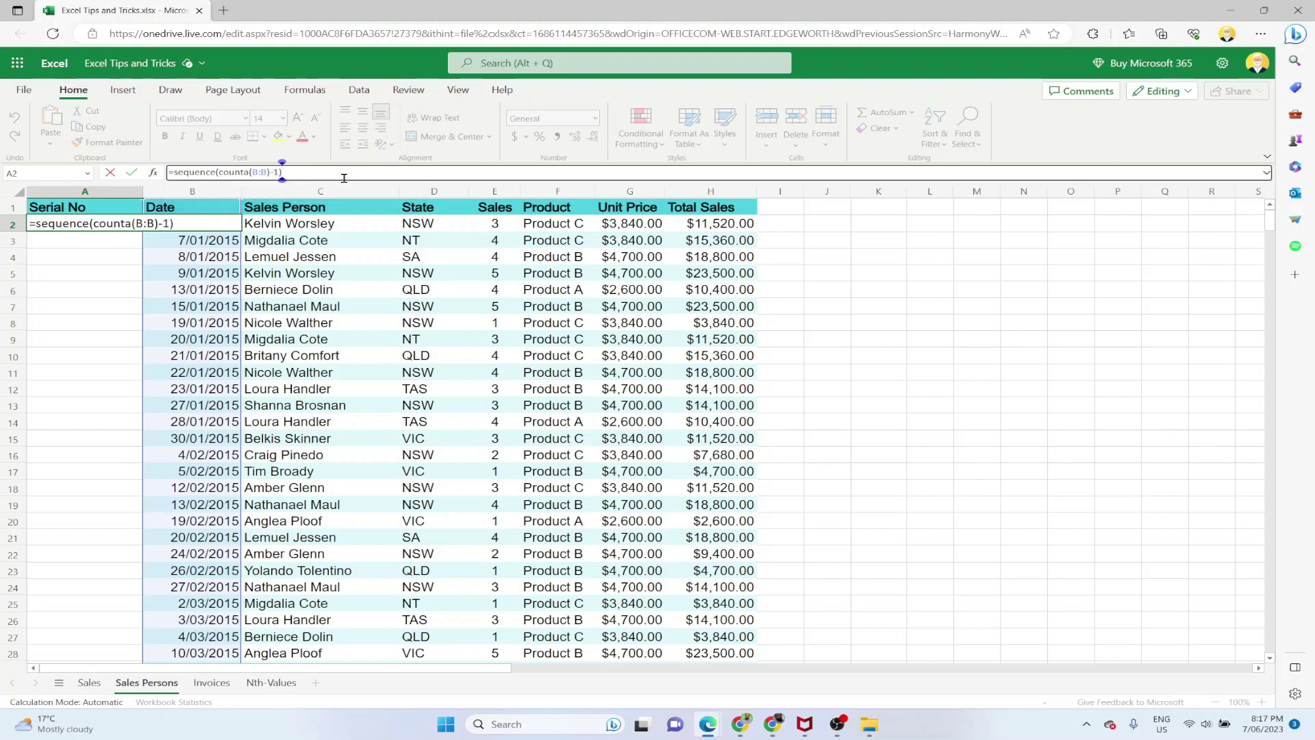
pyautogui.press('Return')
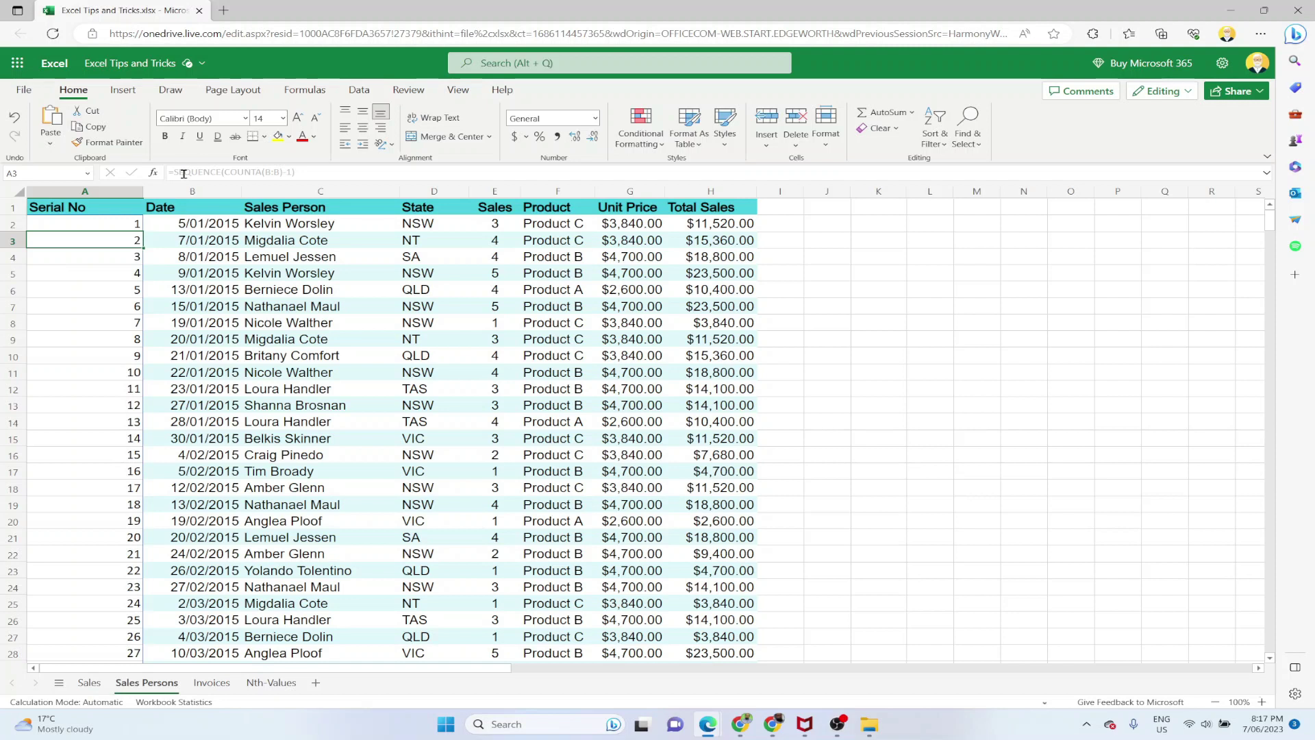
# - Add 23/12/2022 in B586 below the last record, letting A586 auto-number as 585
pyautogui.click(209, 228)
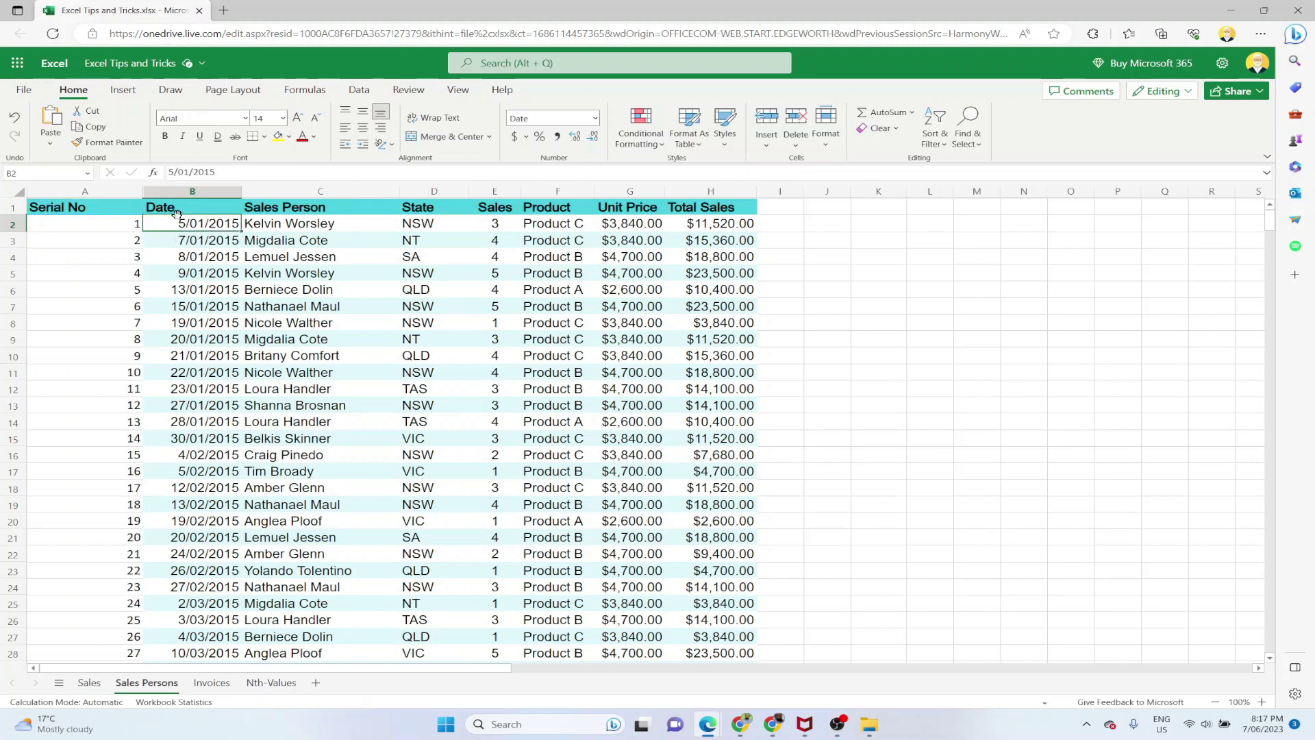
pyautogui.click(177, 209)
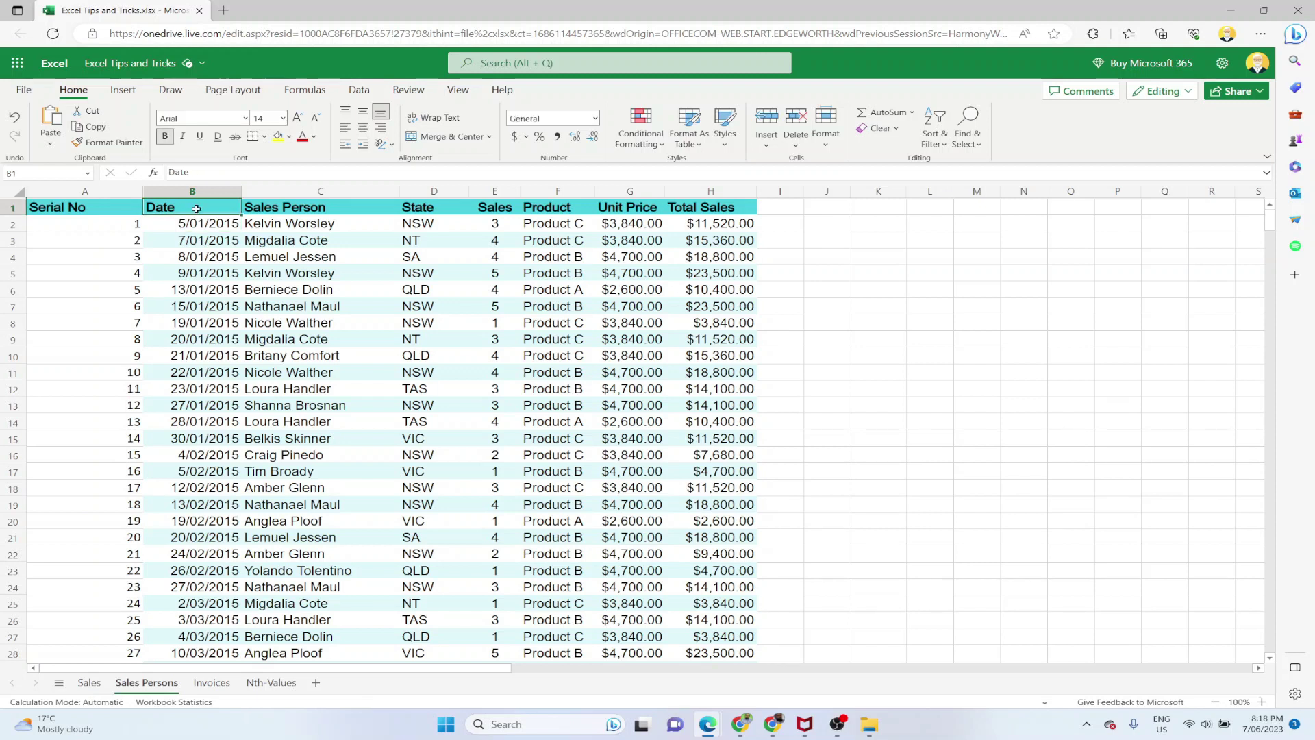
pyautogui.click(196, 223)
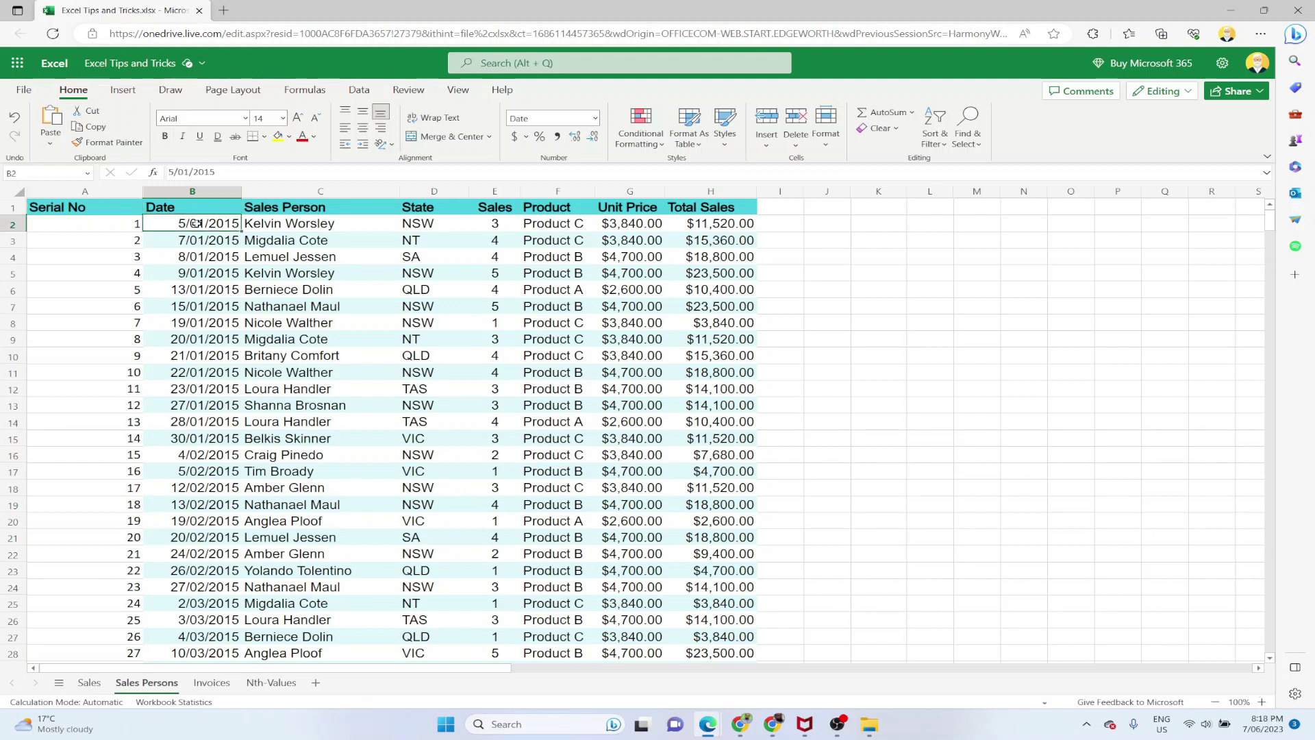
pyautogui.click(129, 227)
pyautogui.hotkey('ctrl', 'Down')
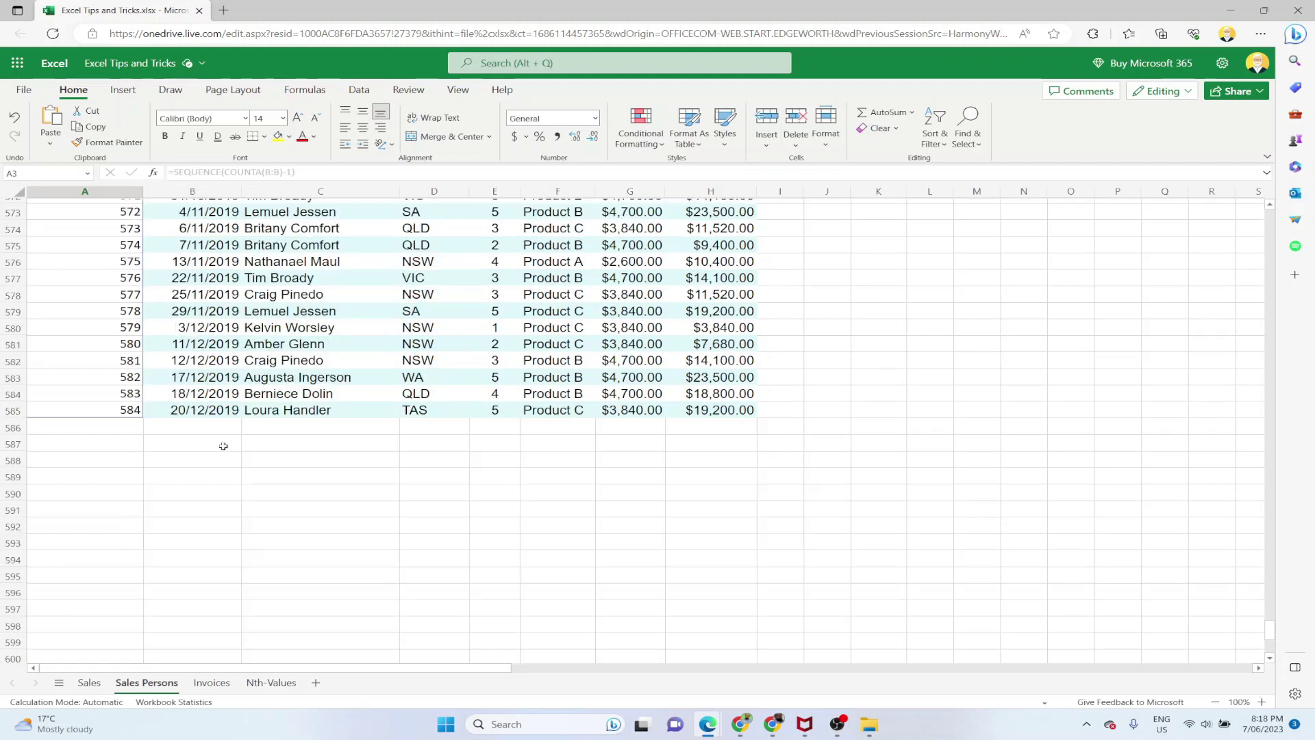
pyautogui.click(218, 442)
pyautogui.click(215, 429)
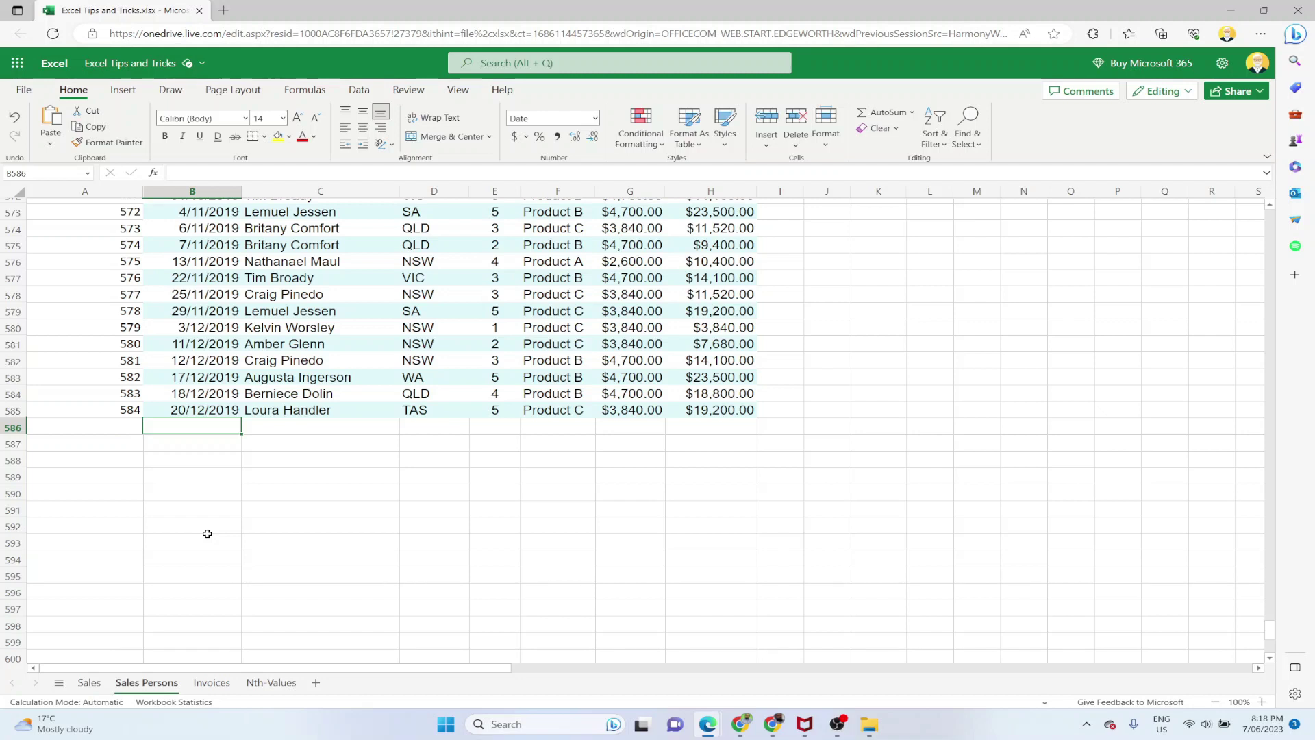
pyautogui.write('23/12/2022')
pyautogui.press('Return')
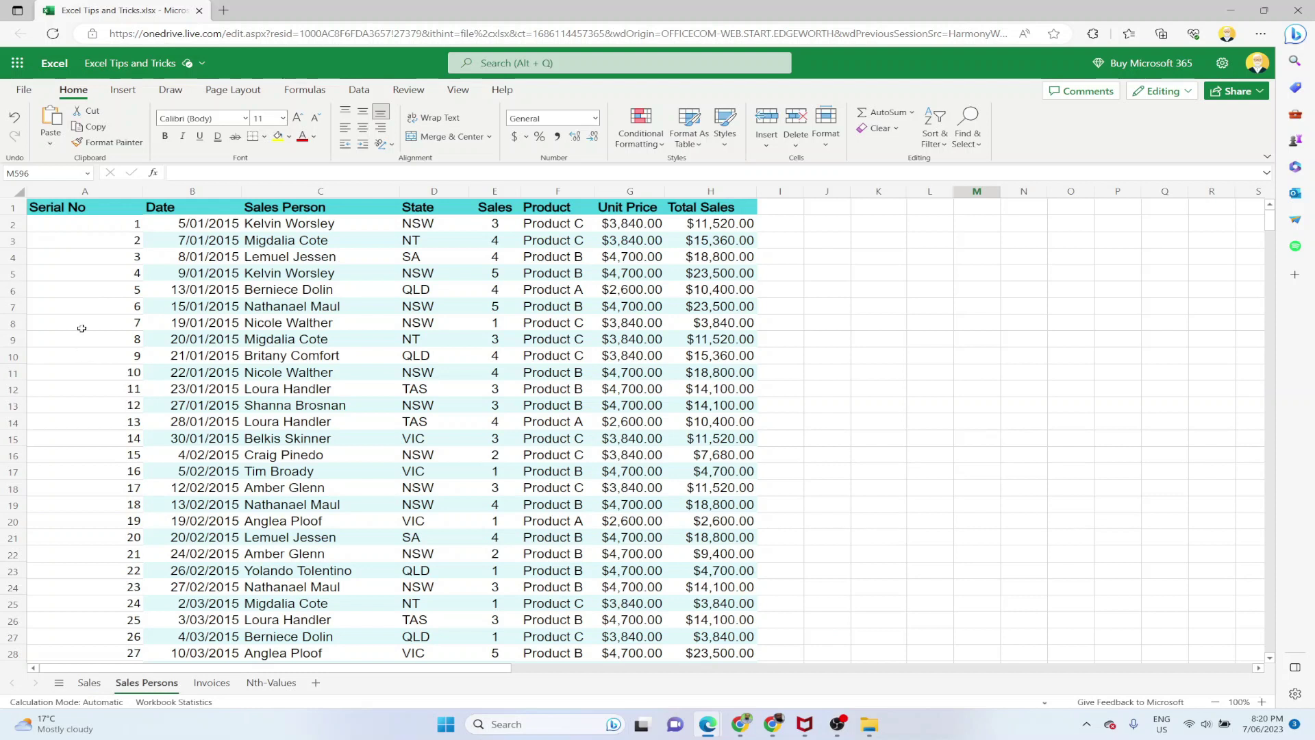
# - Prefix the A2 serial formula with "Sr No"& so it reads ="Sr No"&SEQUENCE(COUNTA(B:B)-1)
pyautogui.click(109, 231)
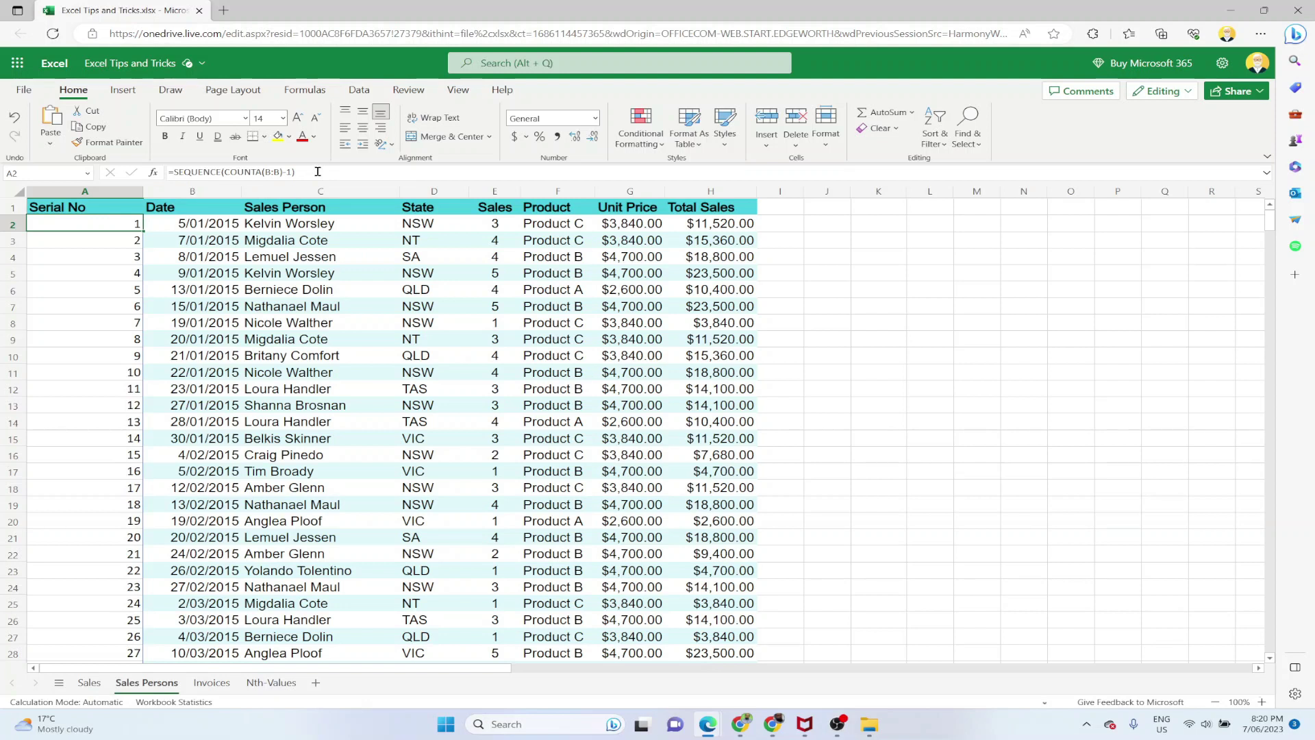
pyautogui.click(172, 171)
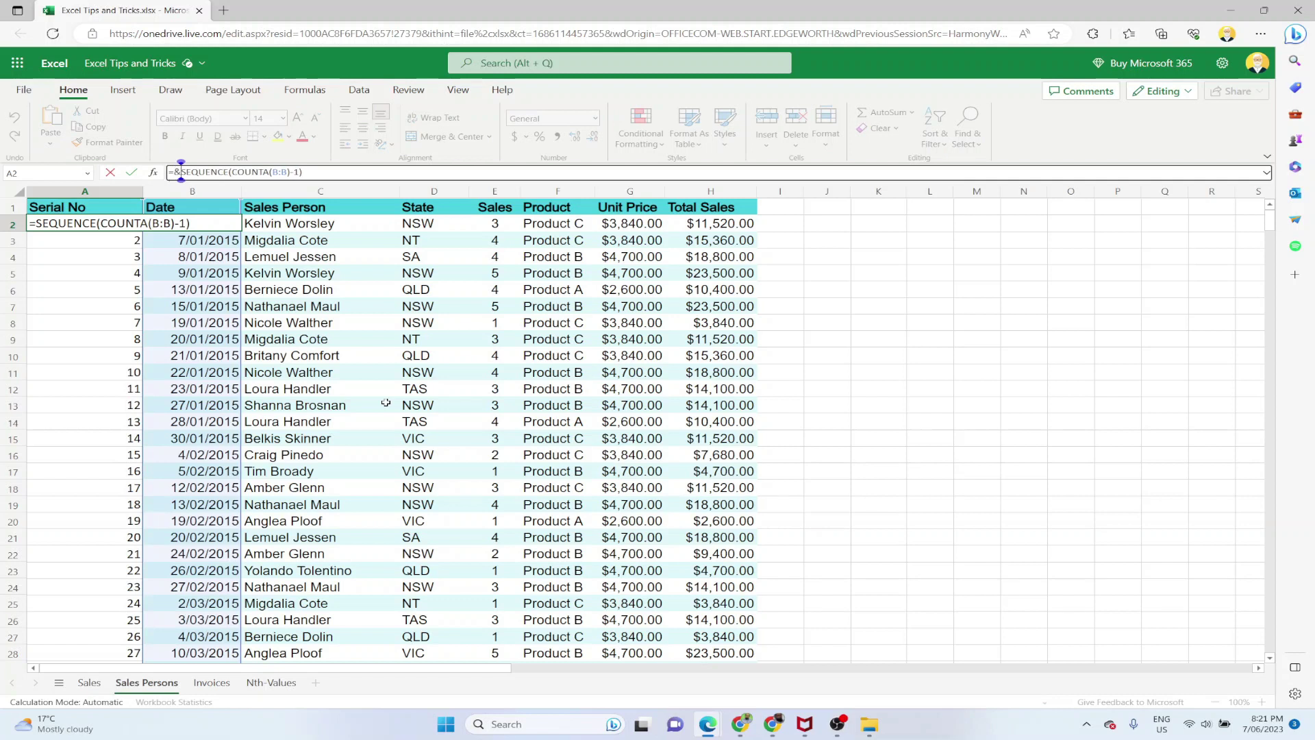
pyautogui.write('&')
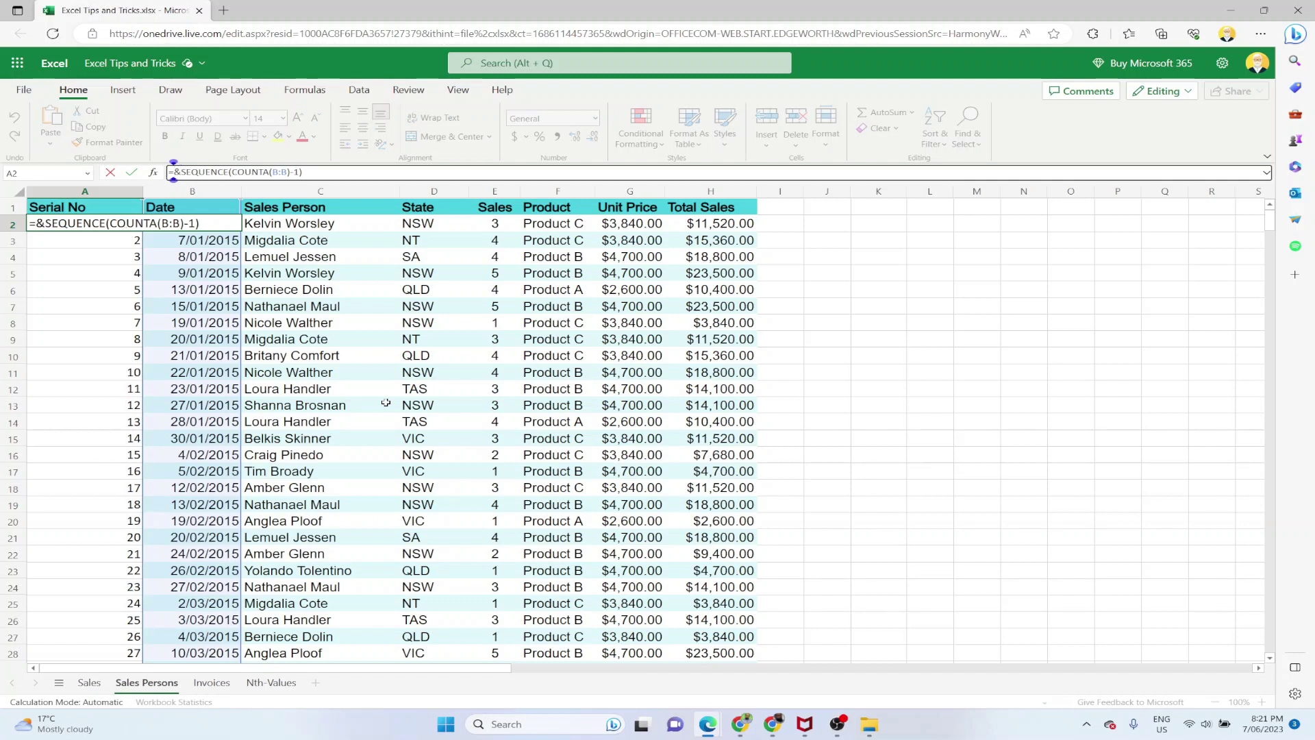
pyautogui.write('S')
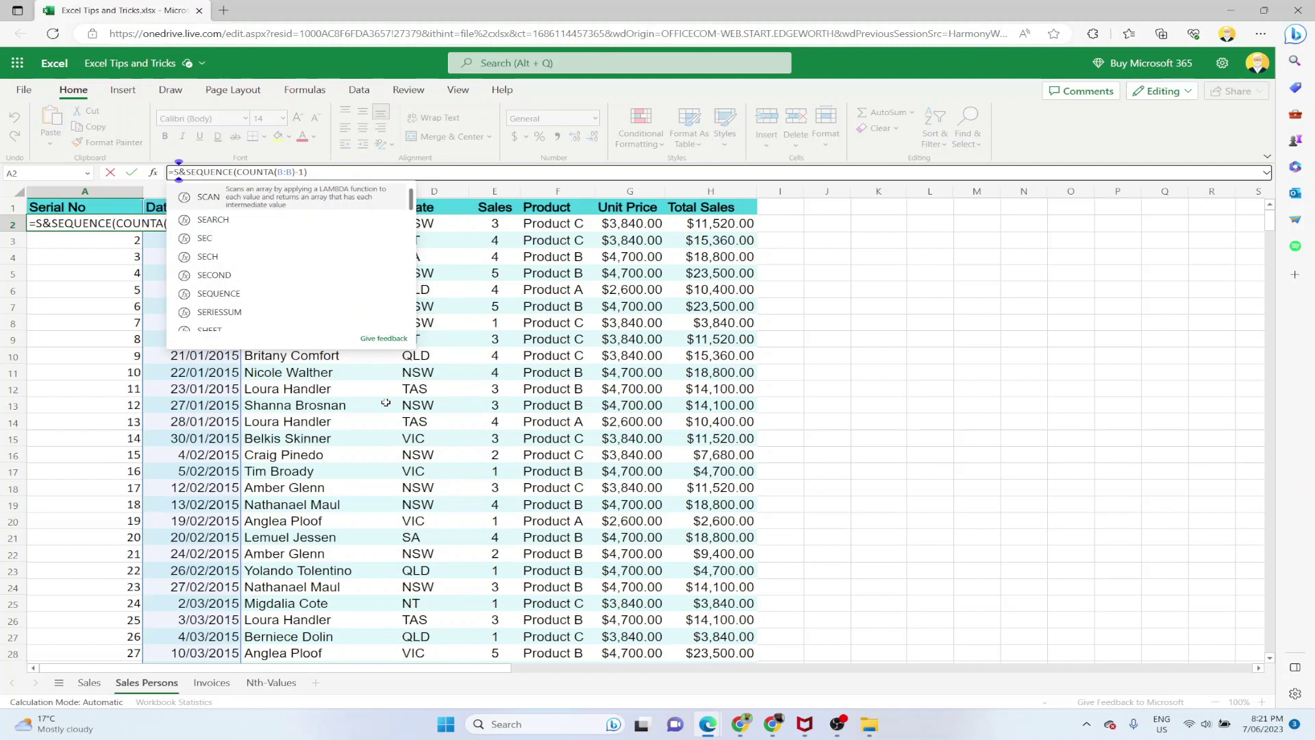
pyautogui.write('r No')
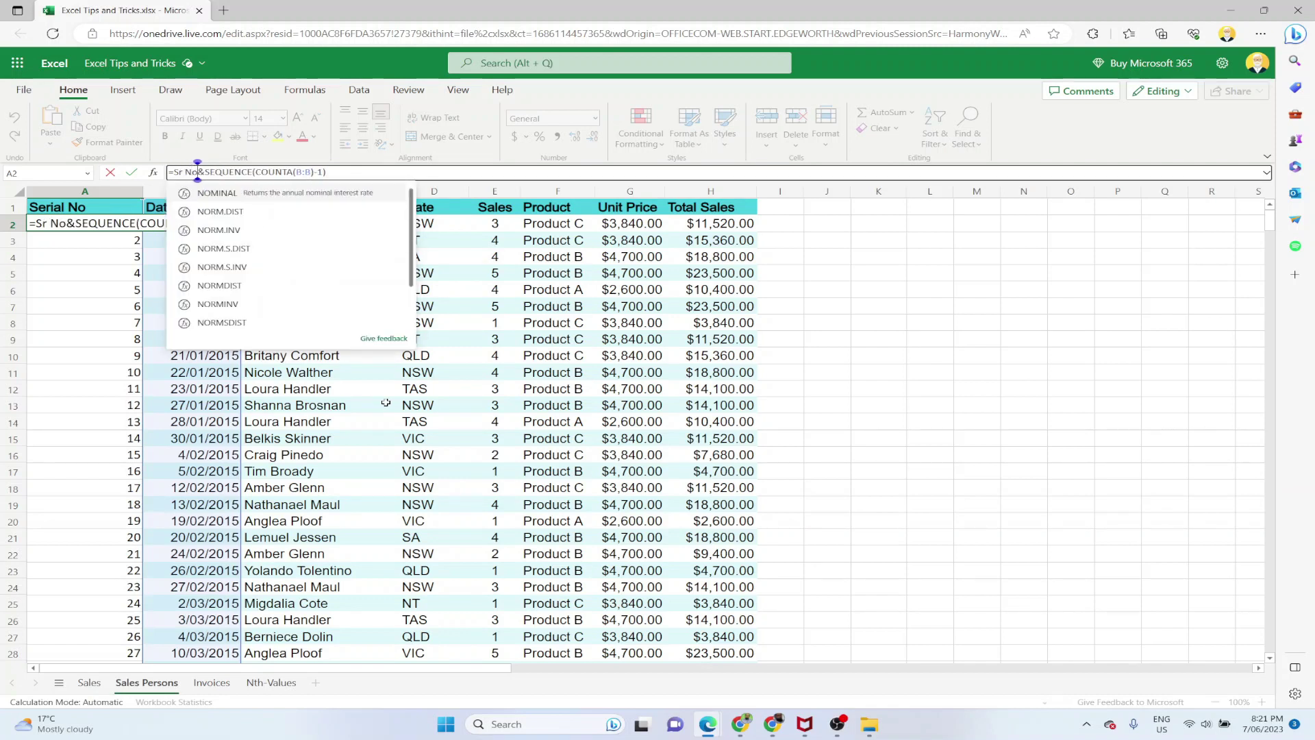
pyautogui.write('"')
pyautogui.press('Left')
pyautogui.press('Left')
pyautogui.press('Left')
pyautogui.press('Left')
pyautogui.press('Left')
pyautogui.press('Left')
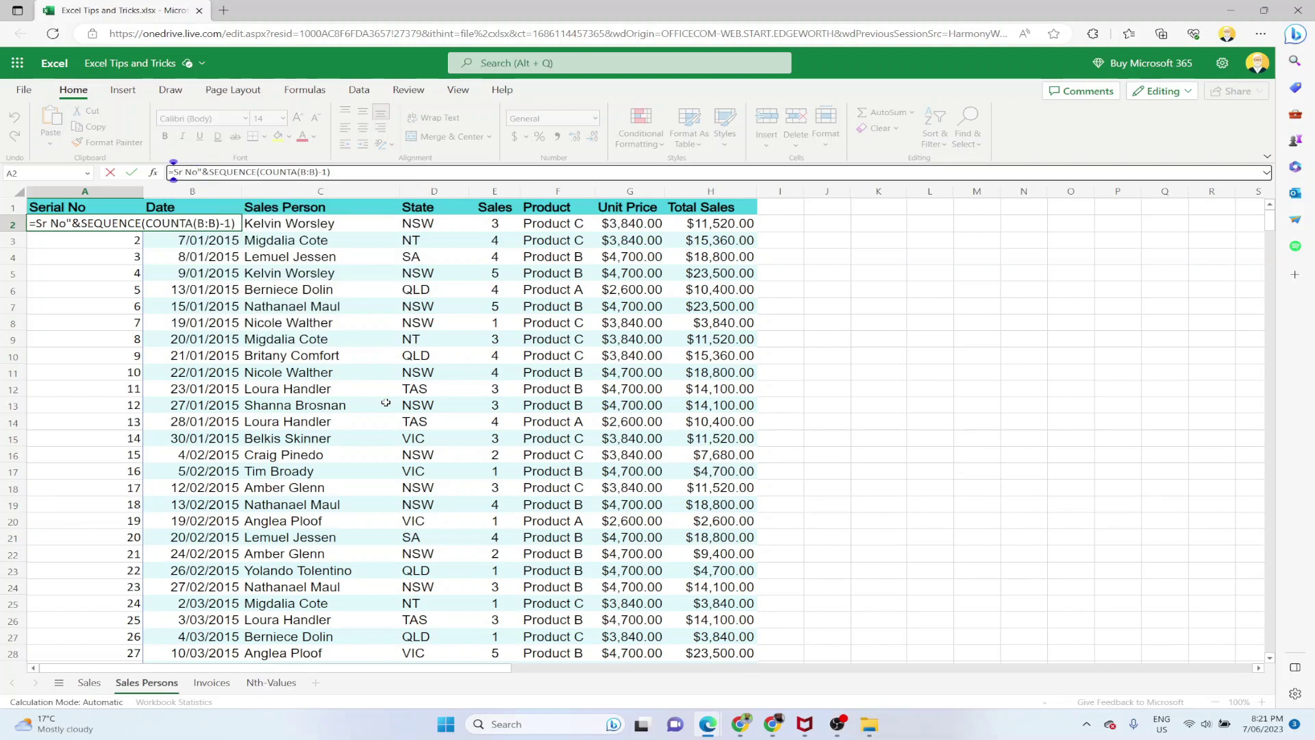
pyautogui.write('"')
pyautogui.press('Right')
pyautogui.press('Right')
pyautogui.press('Right')
pyautogui.press('Right')
pyautogui.press('Right')
pyautogui.press('Right')
pyautogui.press('Right')
pyautogui.press('Return')
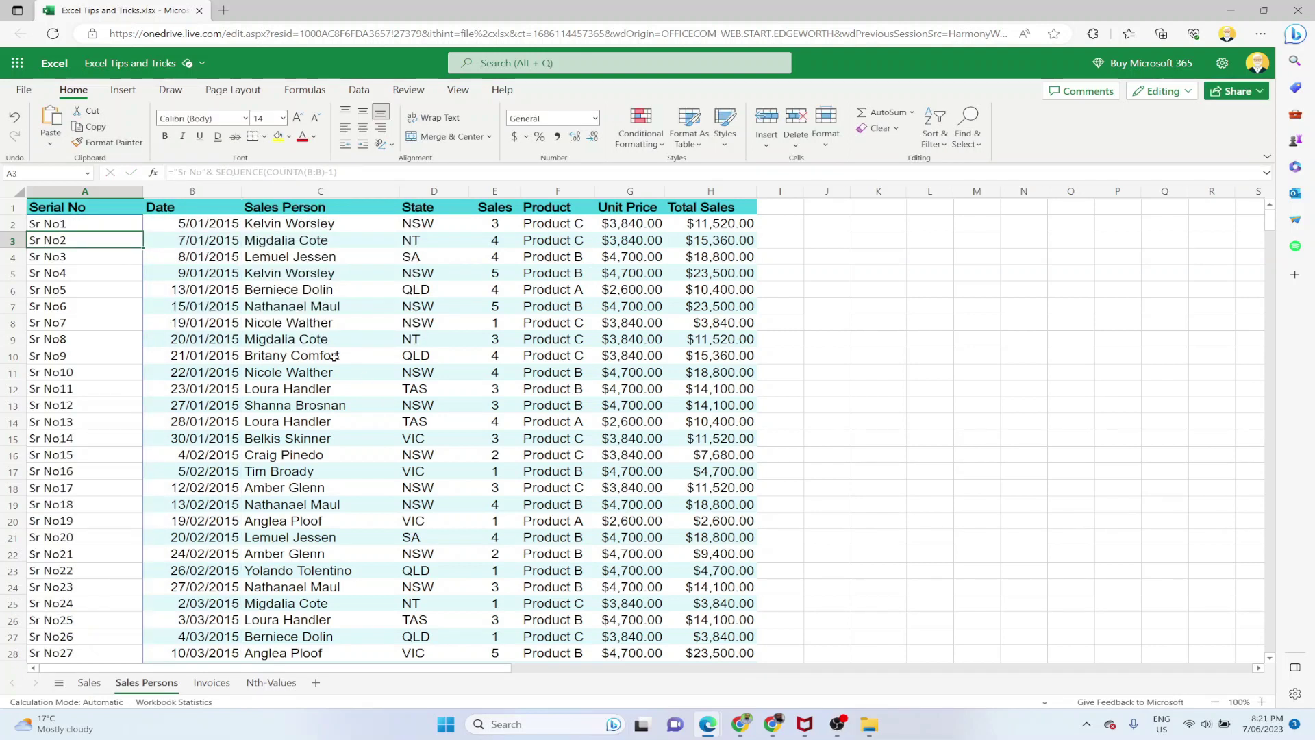